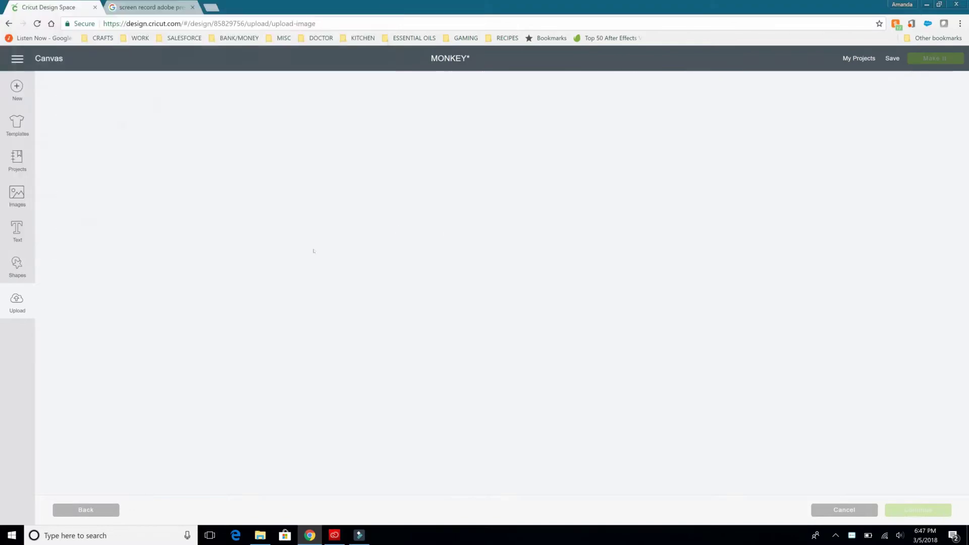
Set the image type to Moderately complex and erase the monkey's tan face, eyes, nostrils, mouth and pink inner ears.
click(575, 241)
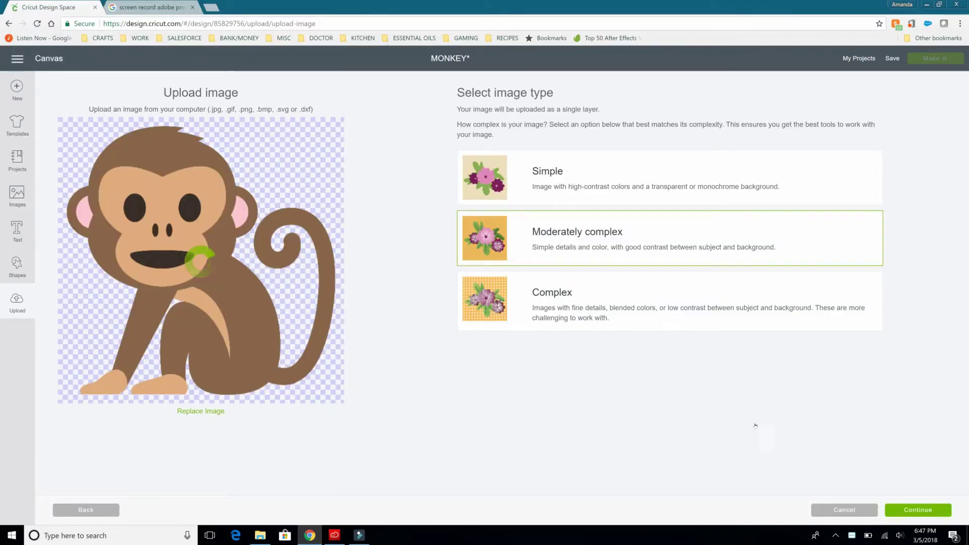
click(891, 510)
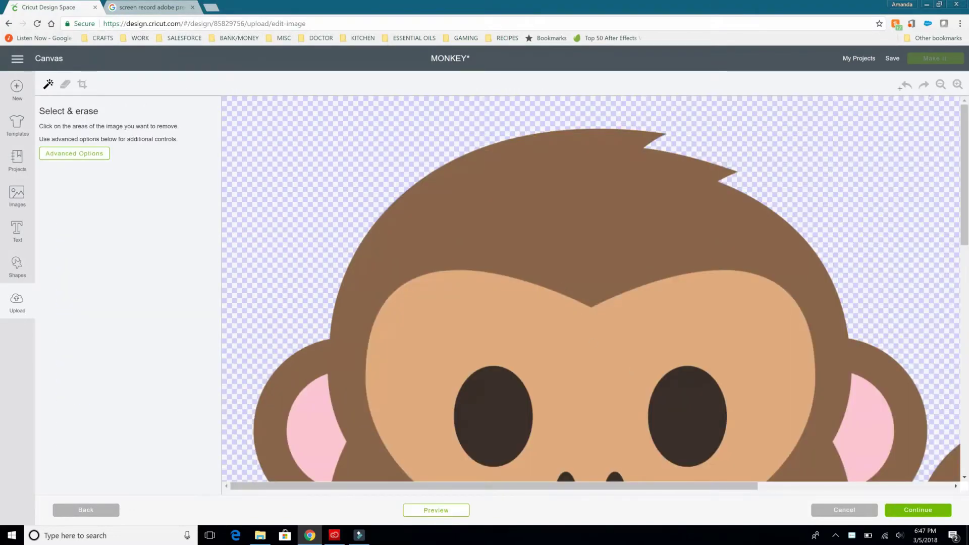
click(939, 85)
click(939, 84)
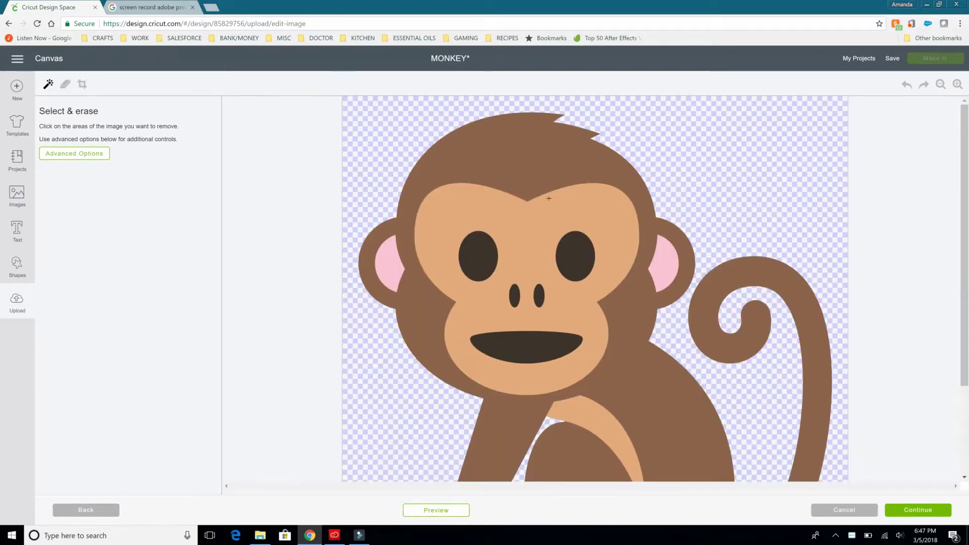
click(526, 212)
click(479, 256)
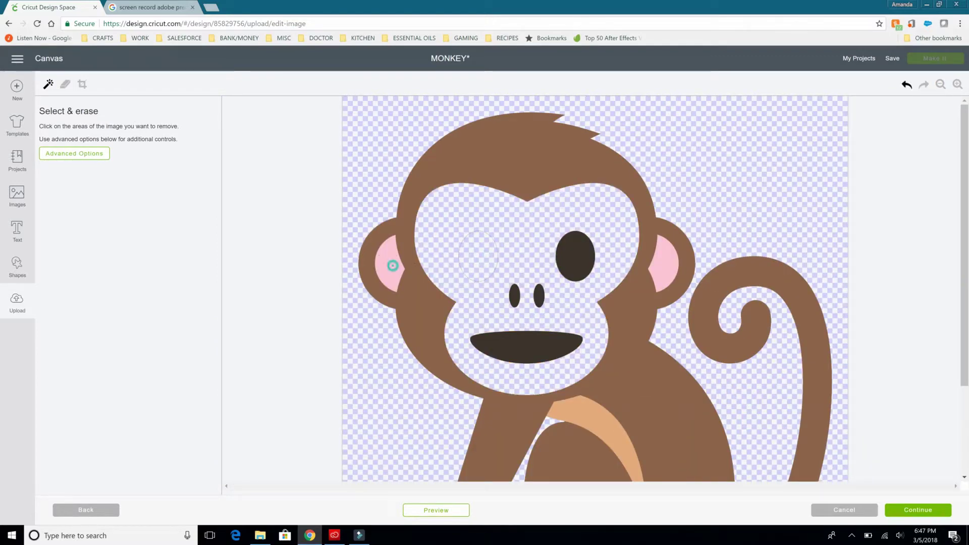
click(570, 252)
click(538, 292)
click(526, 343)
click(663, 265)
Erase the tan chest stripe and both tan feet, keeping only the brown body.
scroll(606, 304, down, 3)
click(607, 303)
click(520, 447)
click(429, 439)
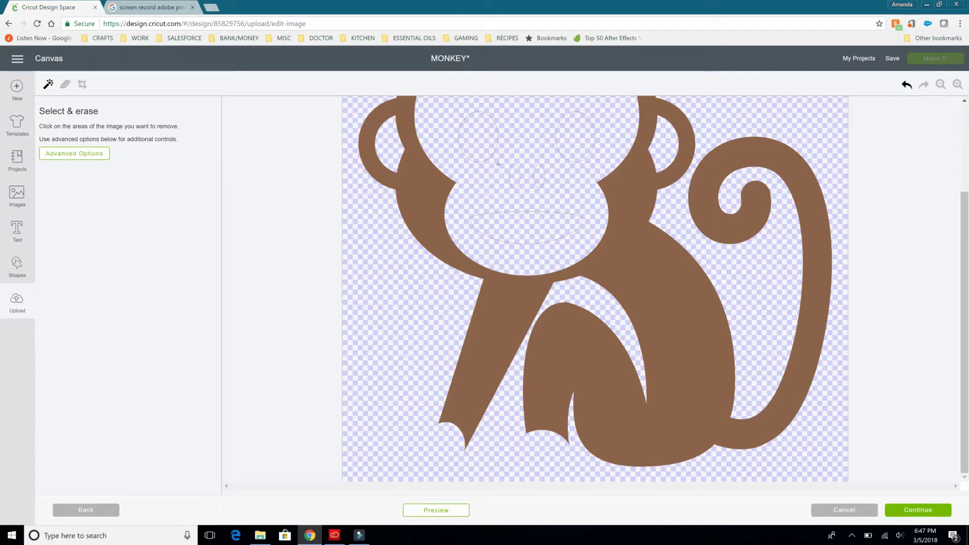
Examine the erased face area up close around the eyes, nostrils and mouth for leftover edges.
scroll(511, 166, up, 3)
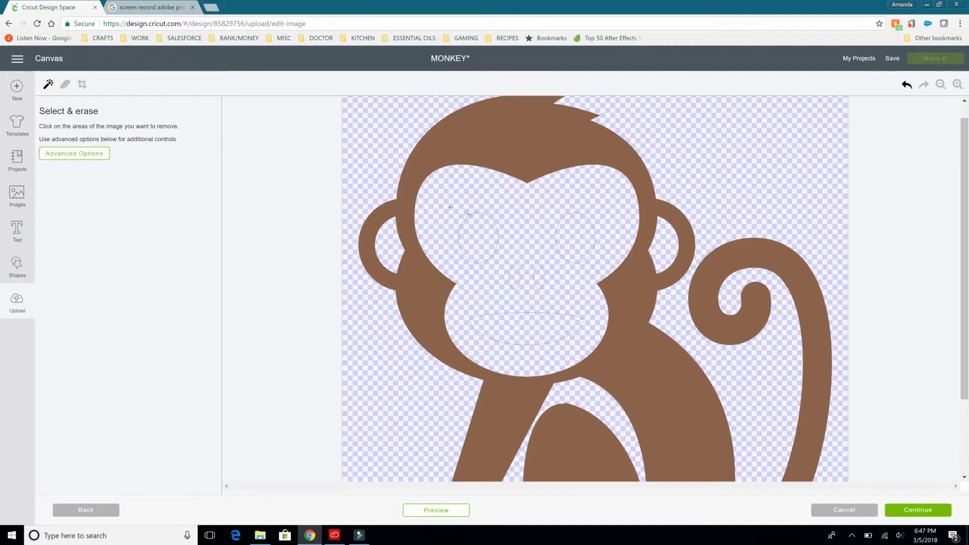
click(957, 84)
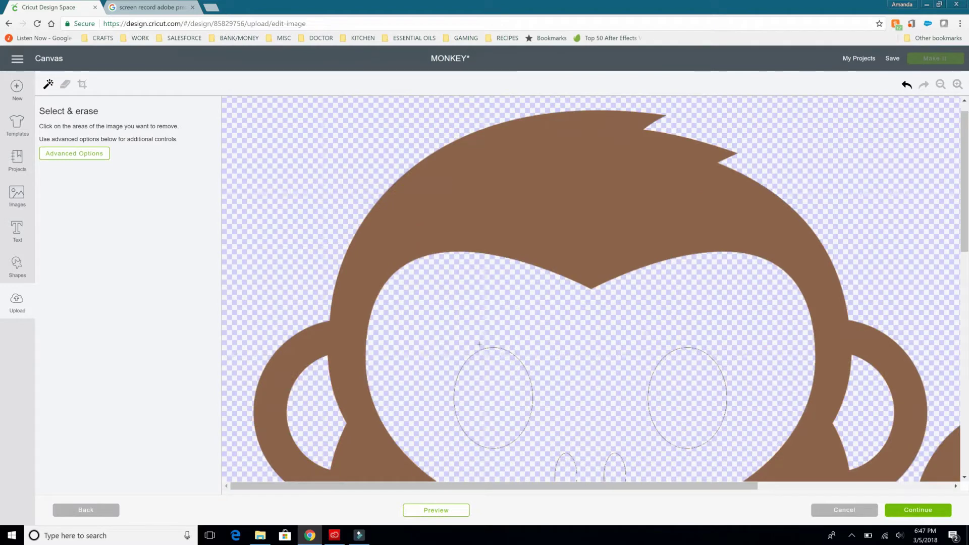
click(507, 348)
scroll(626, 381, down, 2)
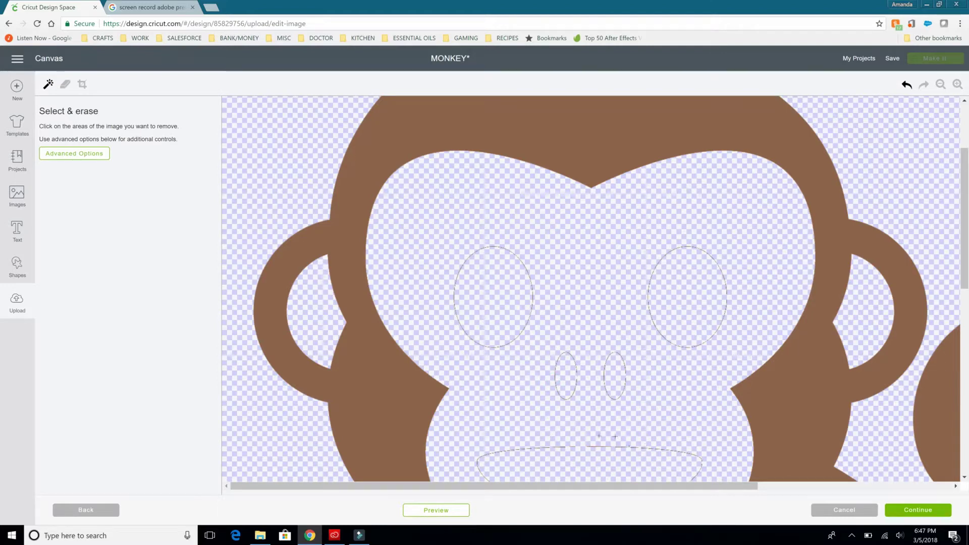
scroll(630, 371, down, 5)
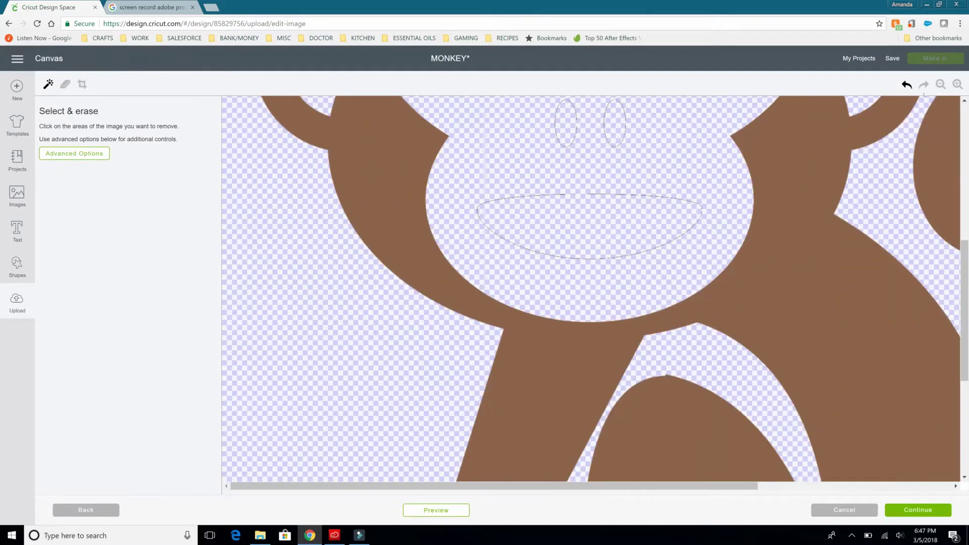
click(940, 84)
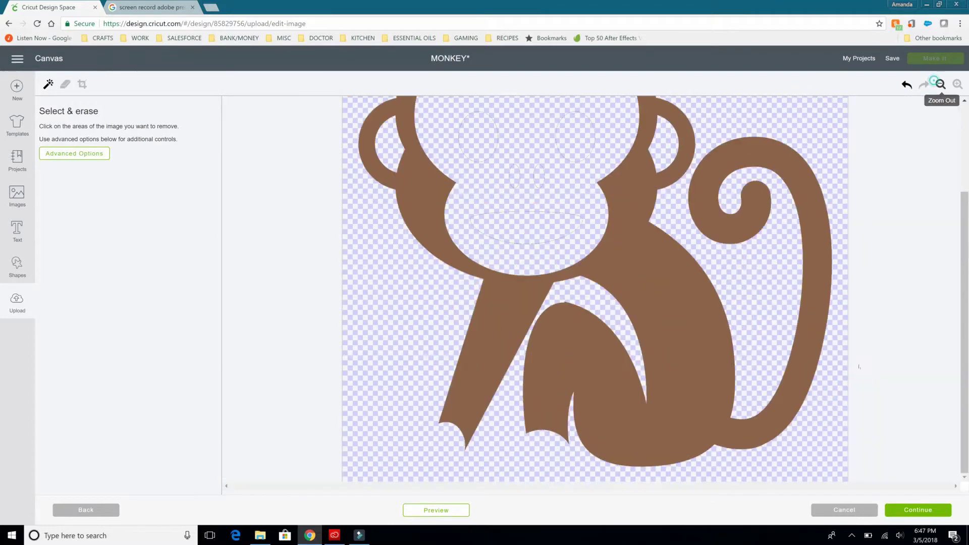
Save the brown body layer as a cut image named MONKEY1.
click(891, 511)
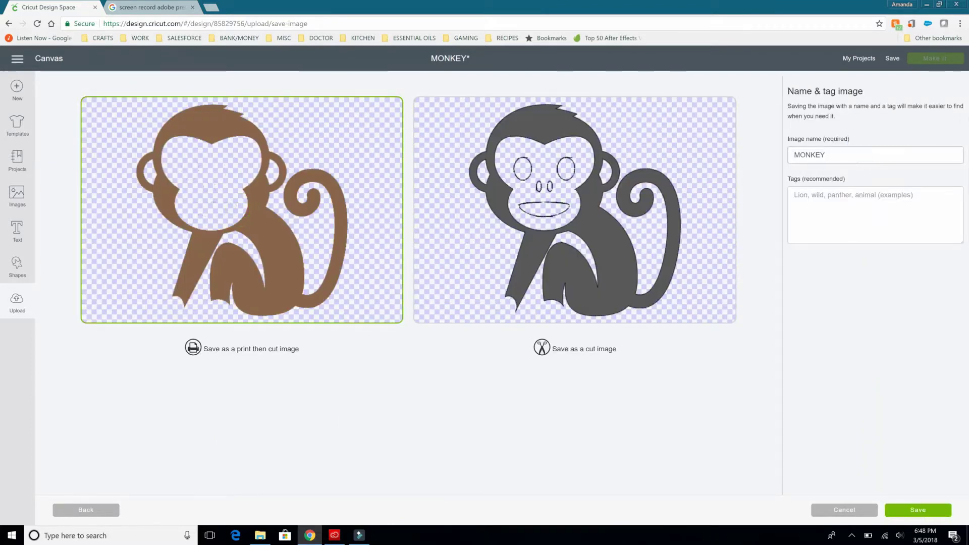
click(549, 189)
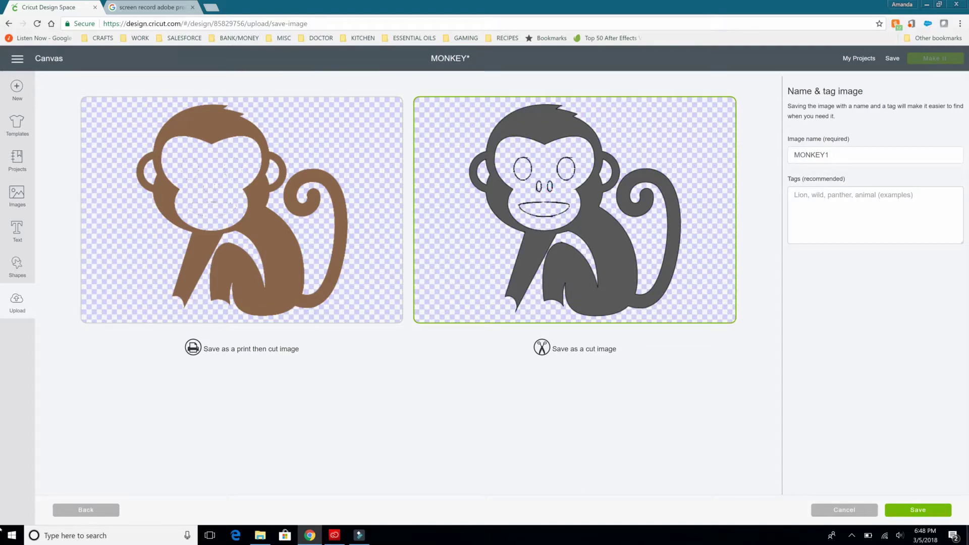
click(928, 512)
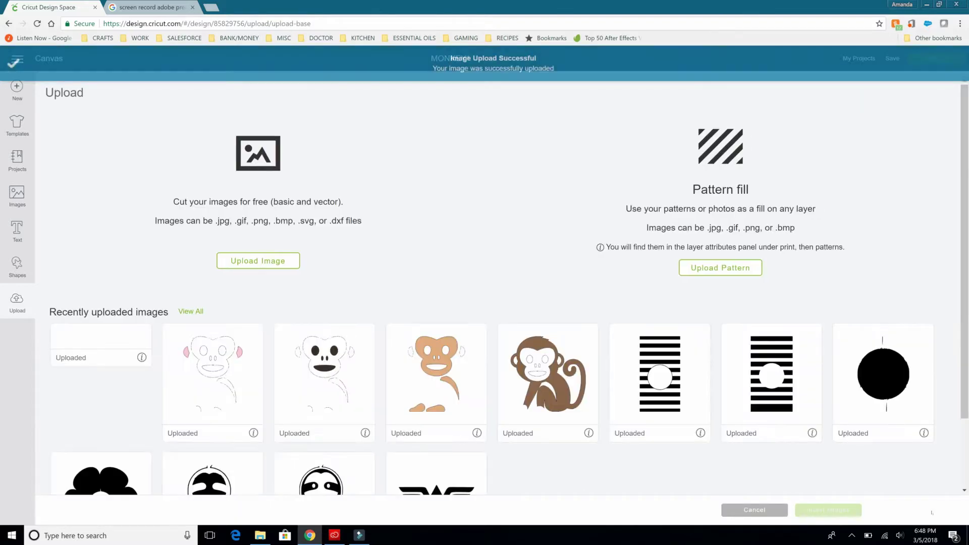
Upload the MONKEY picture from the CLIPART folder again as a Moderately complex image for the tan layer.
click(252, 262)
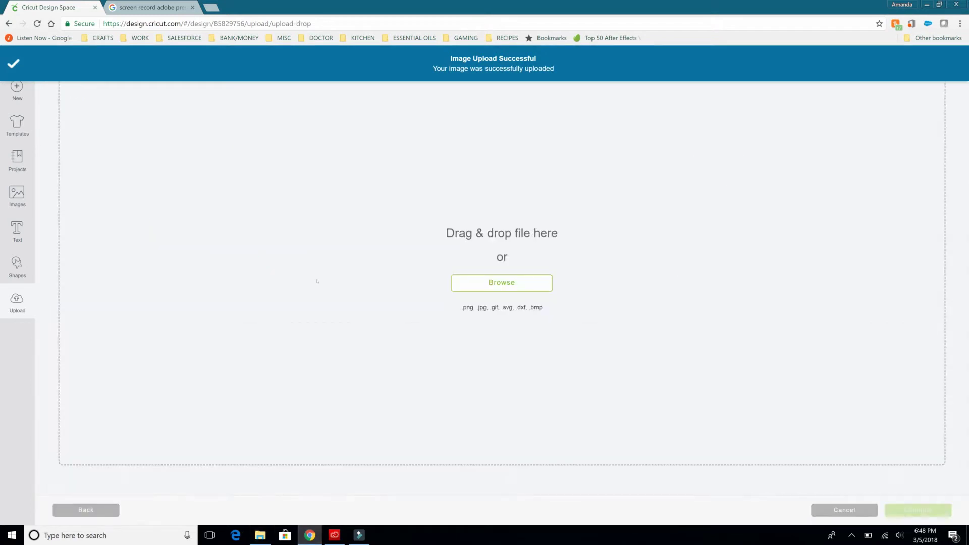
click(511, 286)
click(177, 75)
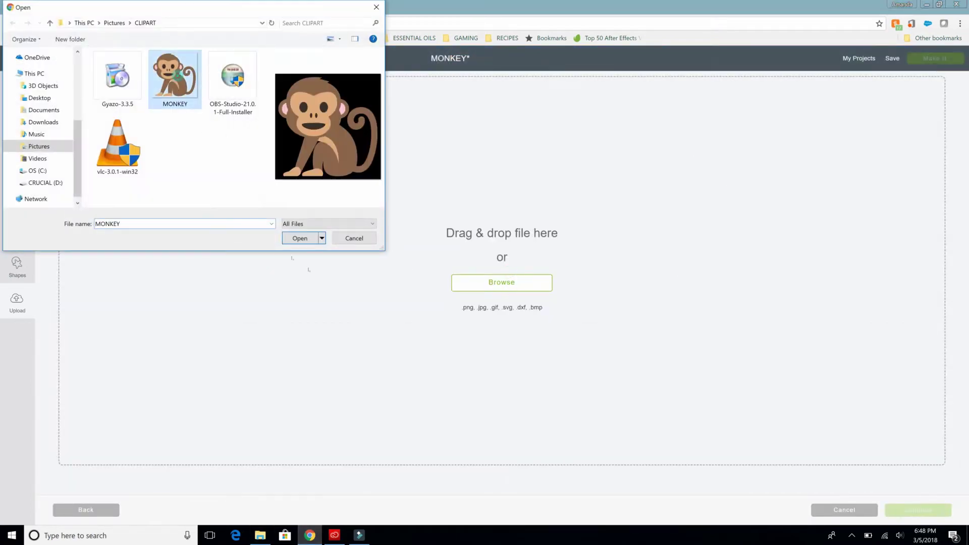
click(305, 242)
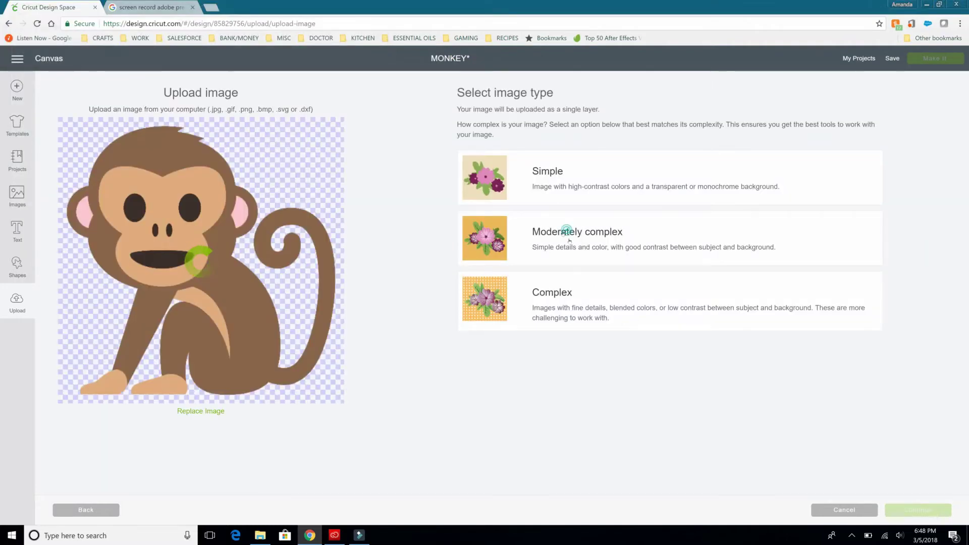
click(630, 218)
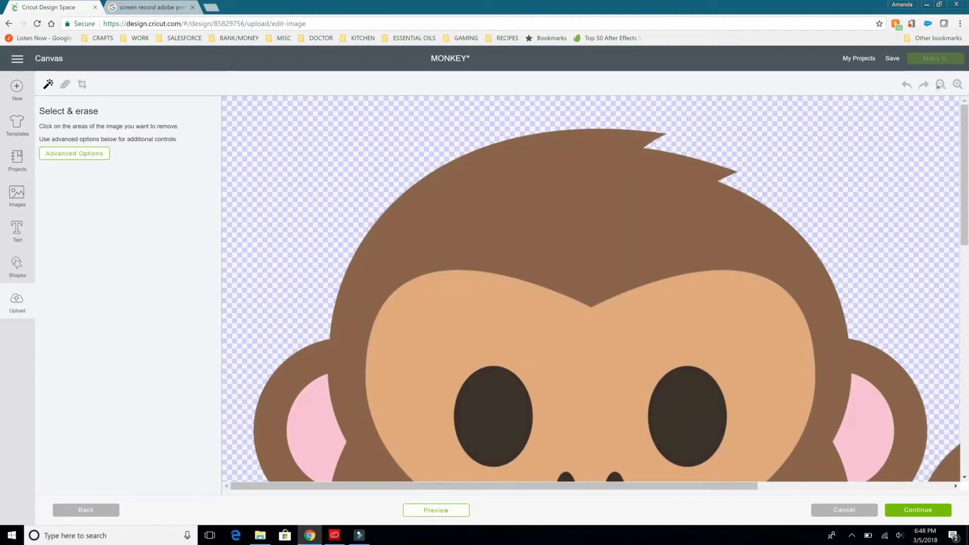
Erase the brown body, pink inner ears, eyes, nostrils and mouth, keeping only the tan areas.
click(939, 84)
click(940, 84)
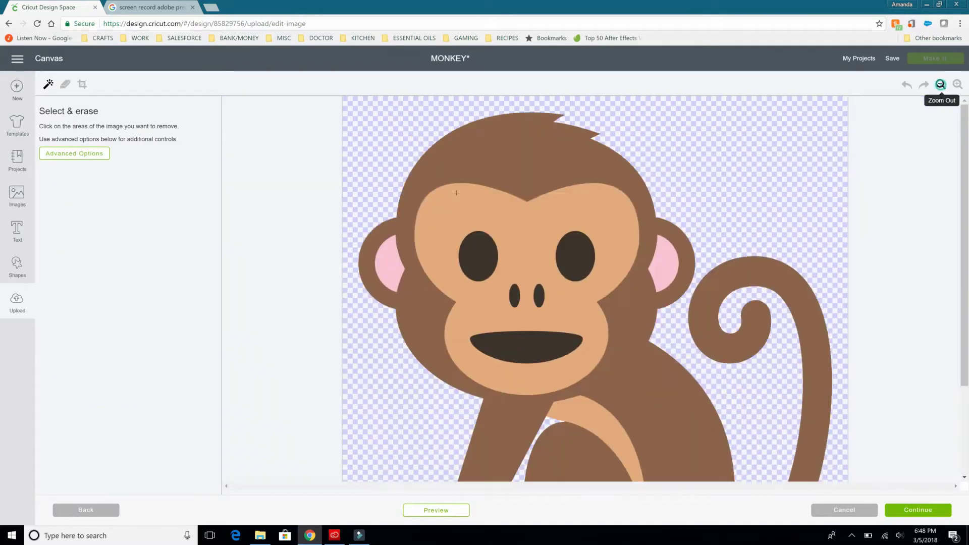
click(493, 161)
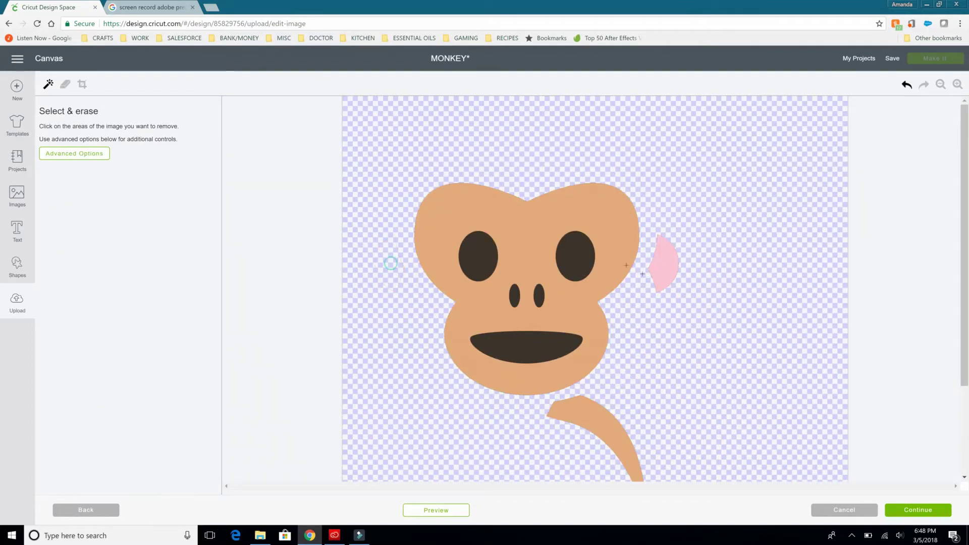
click(655, 253)
click(586, 259)
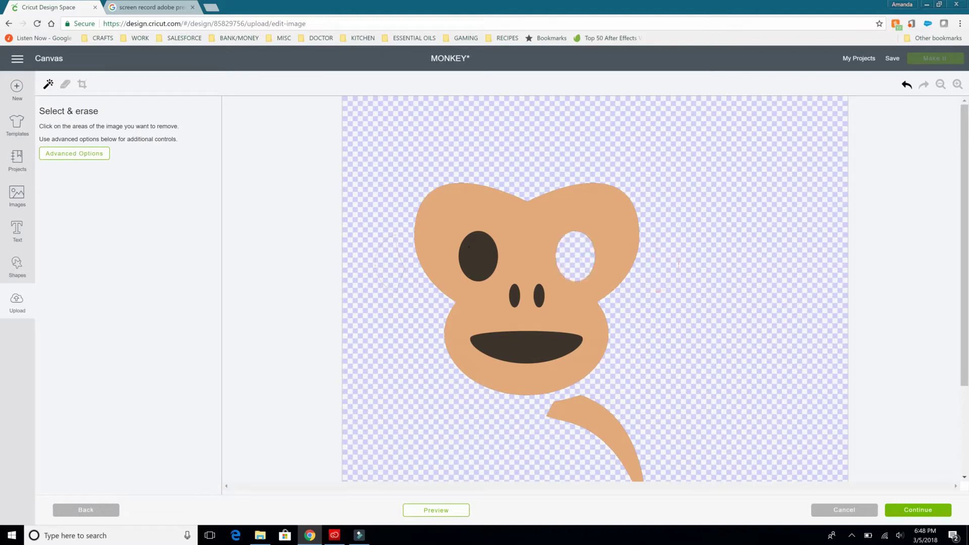
click(479, 257)
click(538, 295)
click(531, 339)
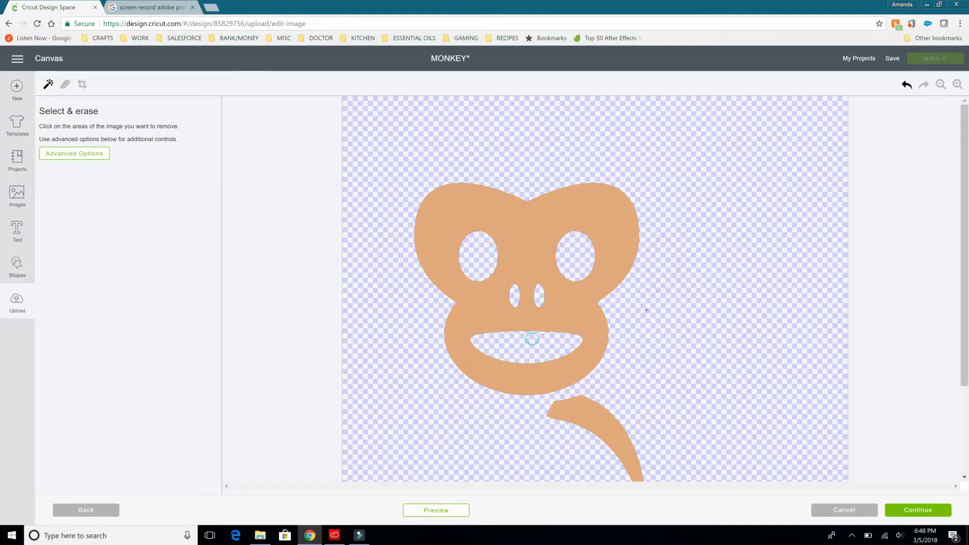
scroll(645, 309, down, 3)
scroll(732, 307, up, 3)
Save the tan layer as a cut image named MONKEY2.
click(913, 510)
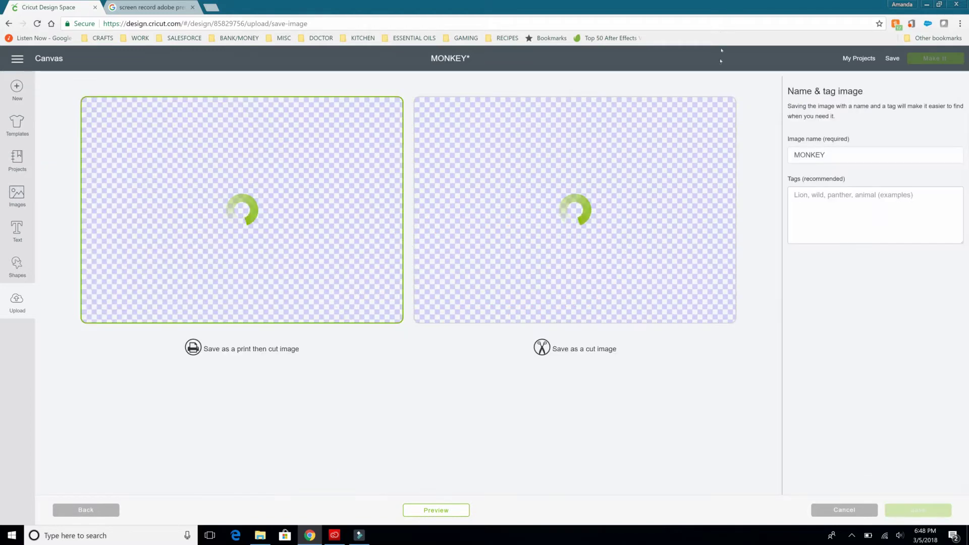
click(604, 233)
text(2)
click(937, 508)
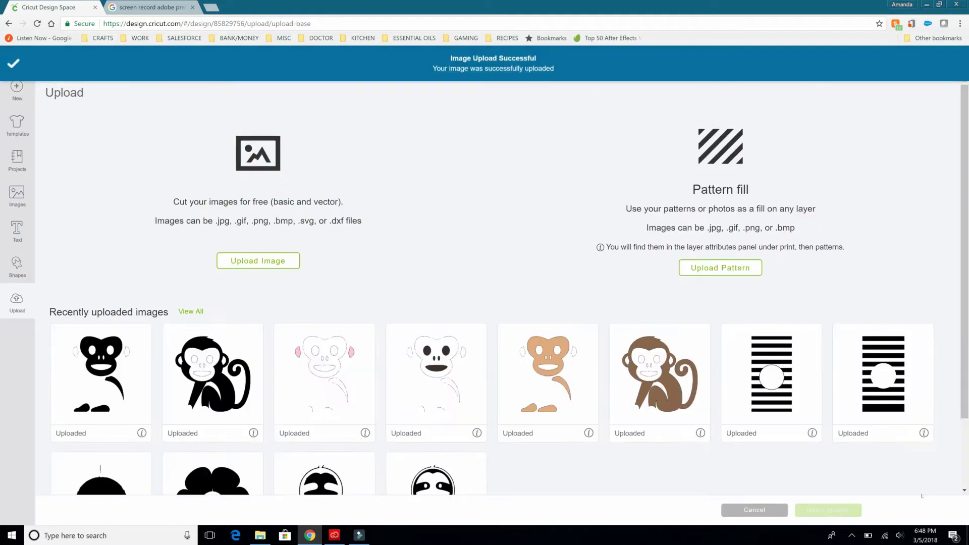
Upload the MONKEY picture once more as a Moderately complex image for the ear layer.
click(270, 266)
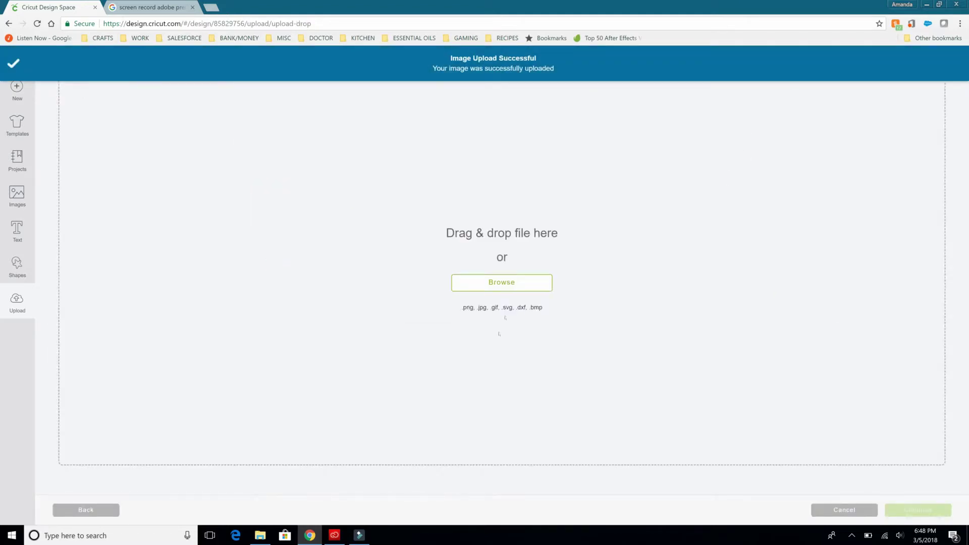
click(497, 282)
click(175, 78)
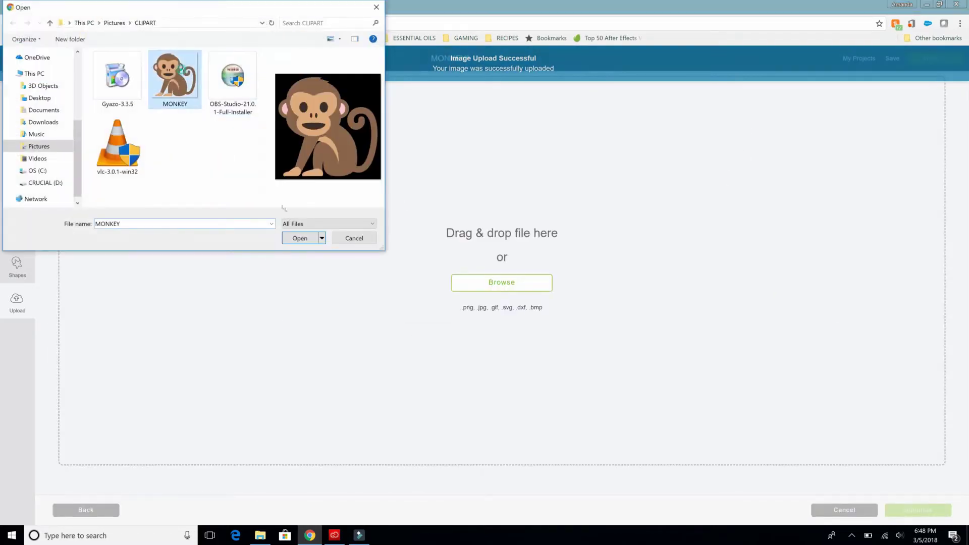
click(298, 238)
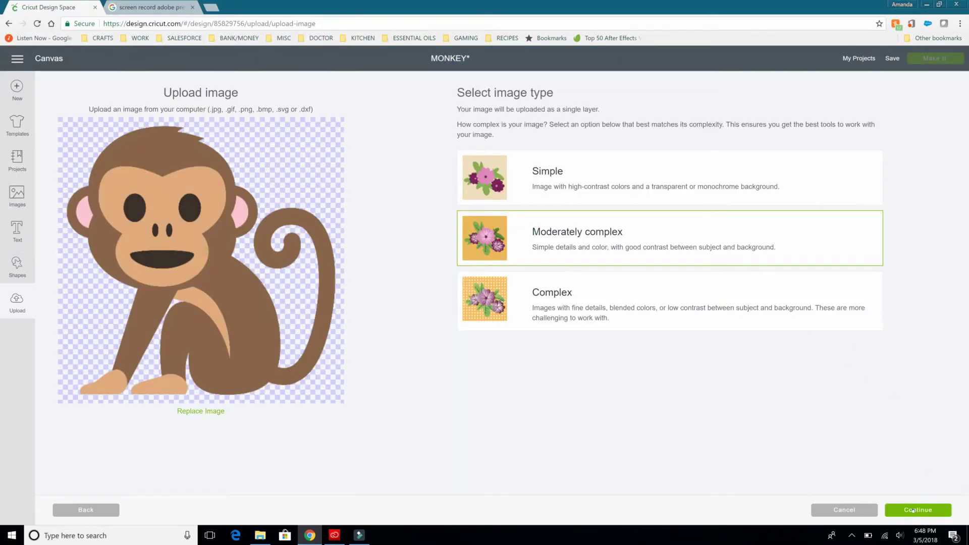
click(913, 510)
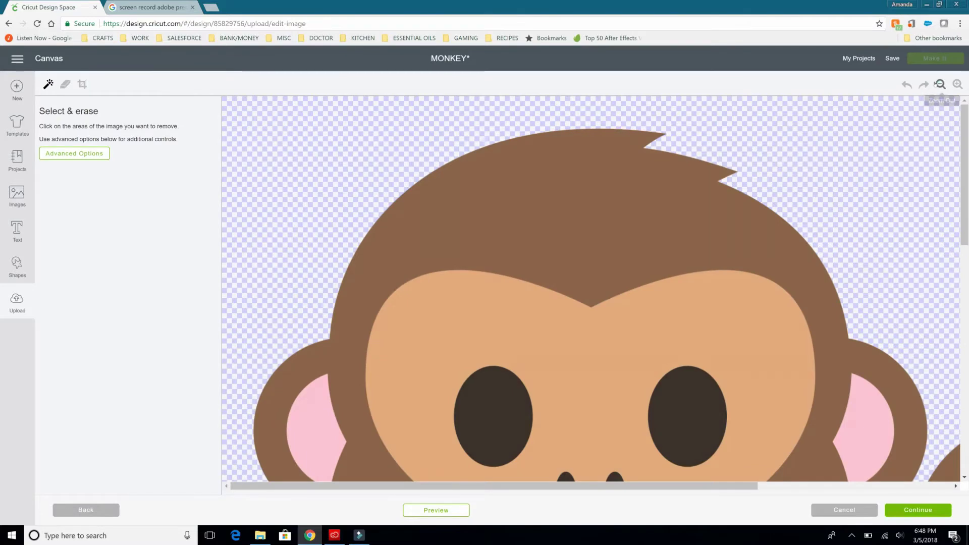
Erase the monkey's brown body, tan face, both eyes, both nostrils and the mouth.
click(939, 84)
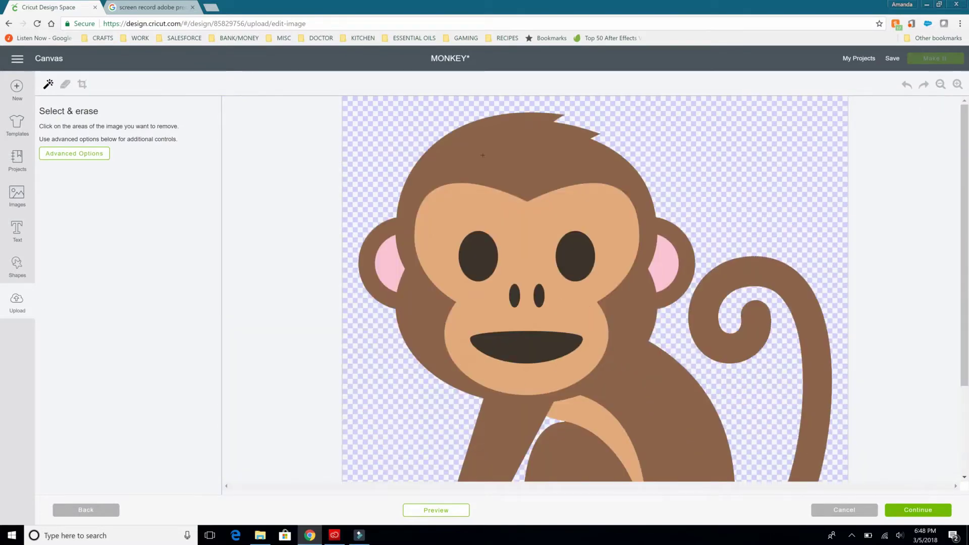
click(463, 163)
click(460, 214)
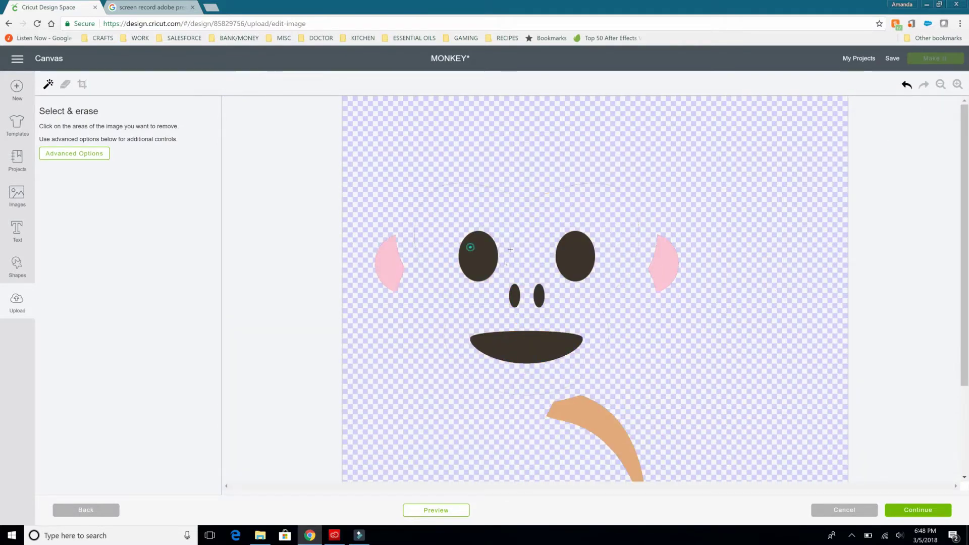
click(471, 247)
click(569, 255)
click(538, 295)
click(515, 296)
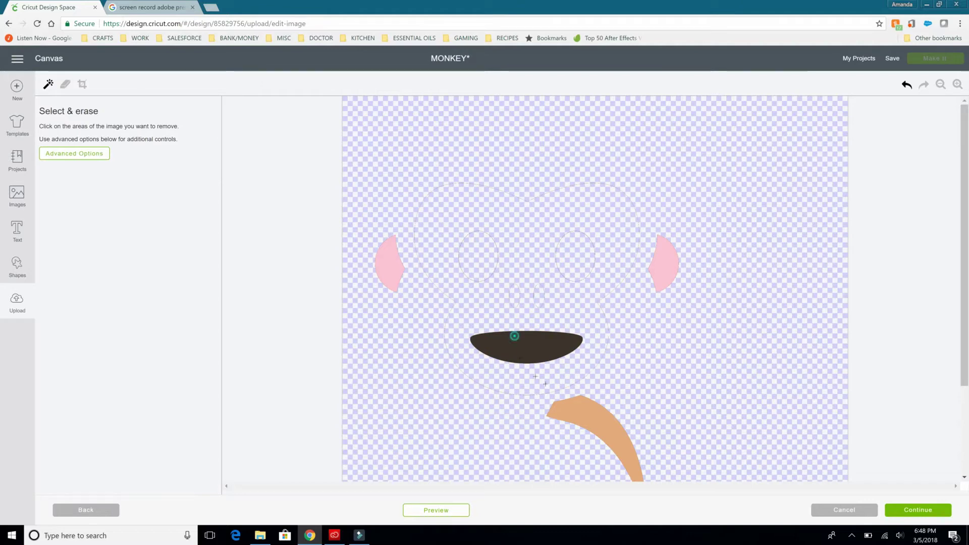
click(513, 339)
Erase the remaining tan chest stripe and both feet, keeping only the pink inner ears.
click(586, 415)
scroll(565, 391, down, 3)
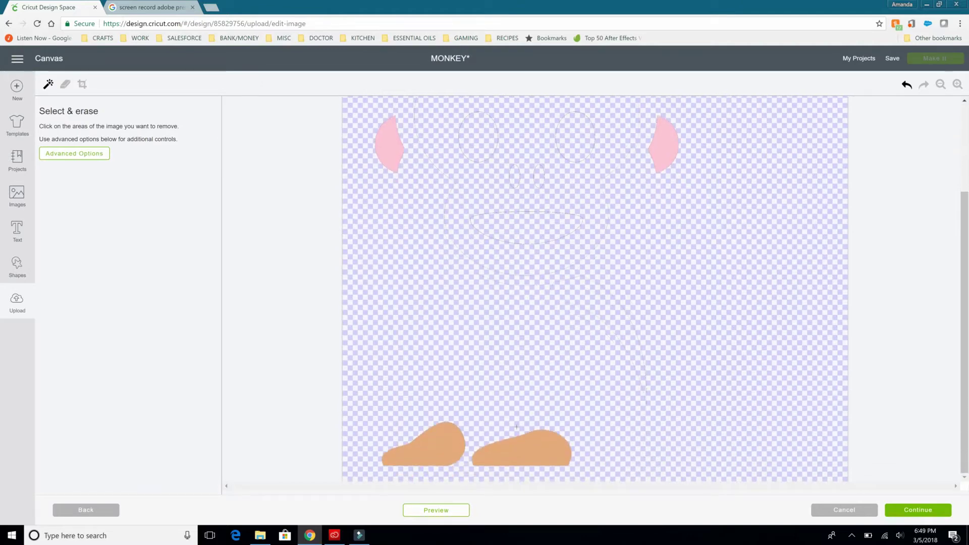
click(529, 440)
click(451, 435)
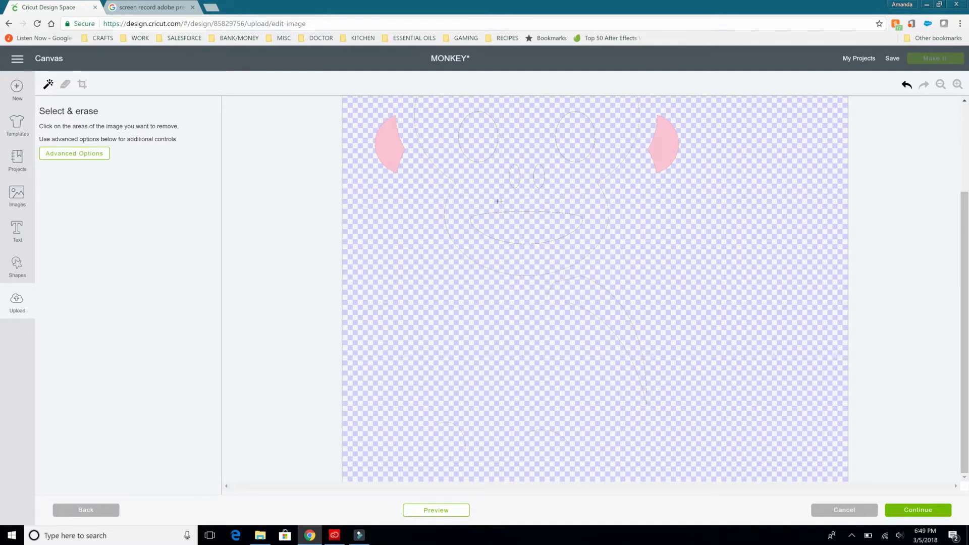
scroll(486, 208, up, 3)
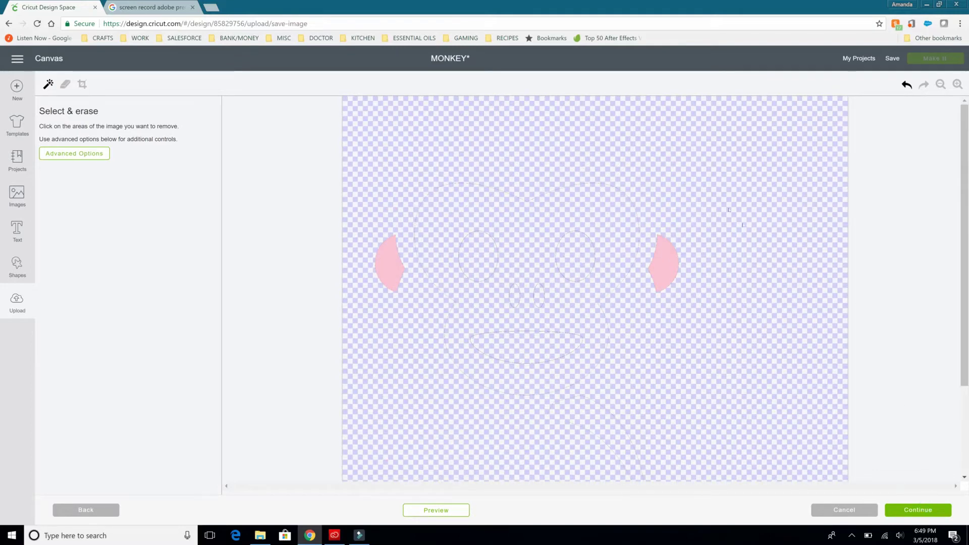
Save the inner-ear layer as a cut image named MONKEY3 Ears.
click(918, 510)
click(562, 180)
click(842, 155)
text(3 Ears)
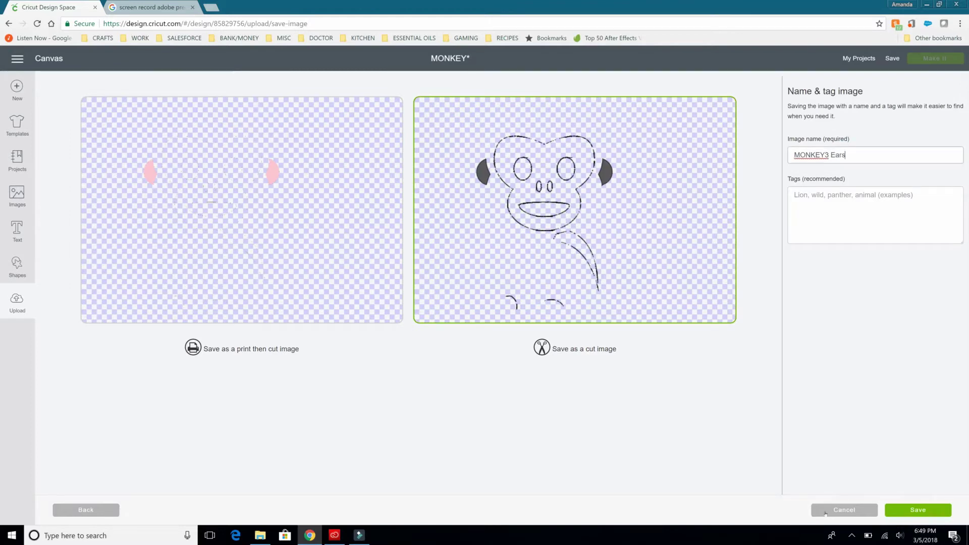
click(917, 510)
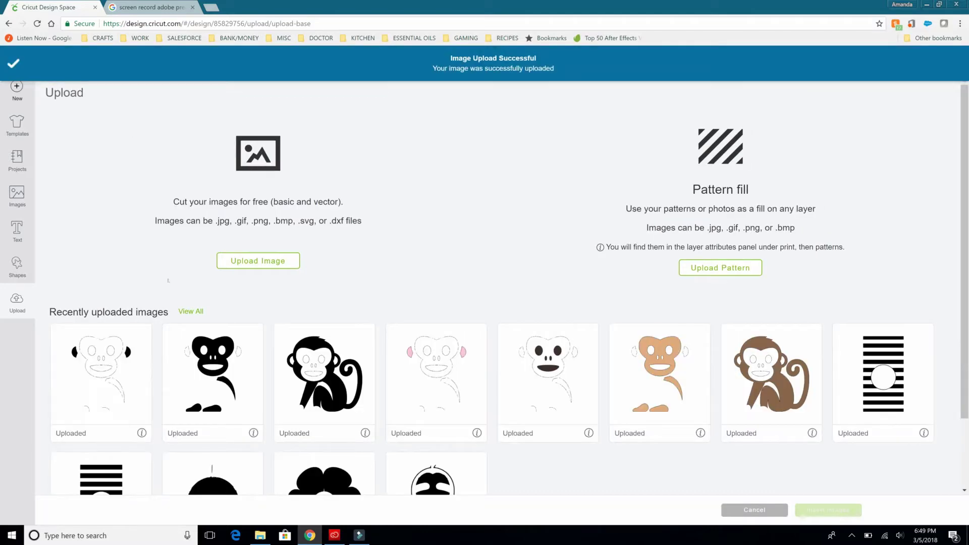
Upload the MONKEY picture again for the eyes, nostrils and mouth layer.
click(225, 265)
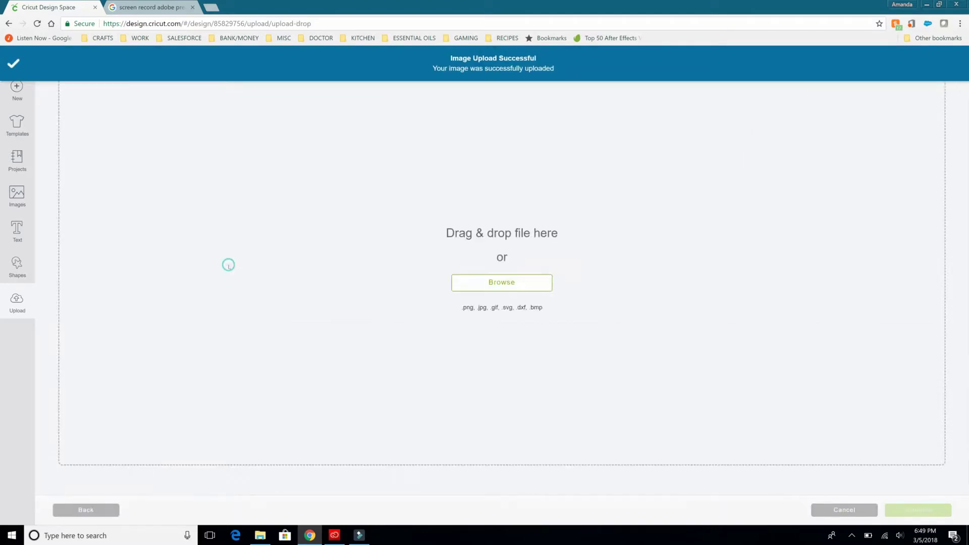
click(458, 281)
click(151, 59)
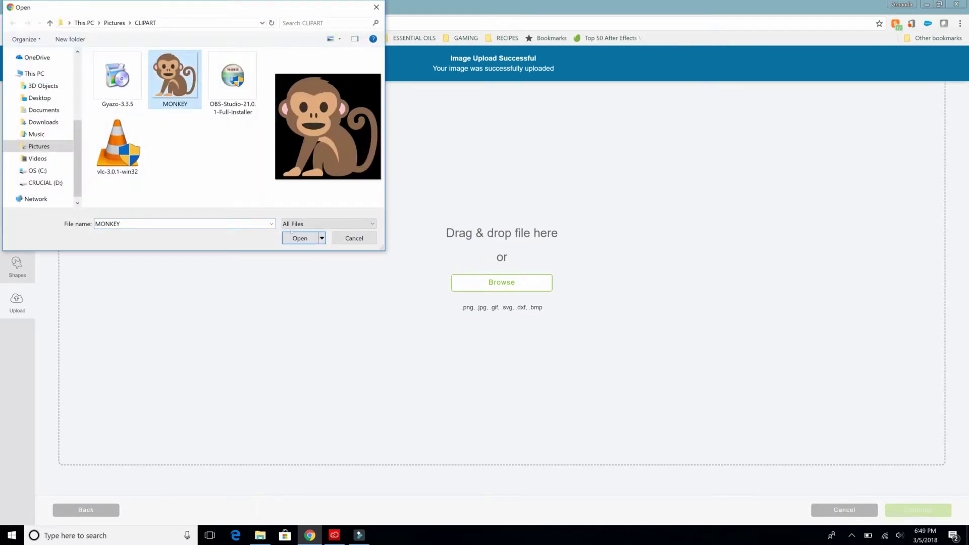
click(298, 238)
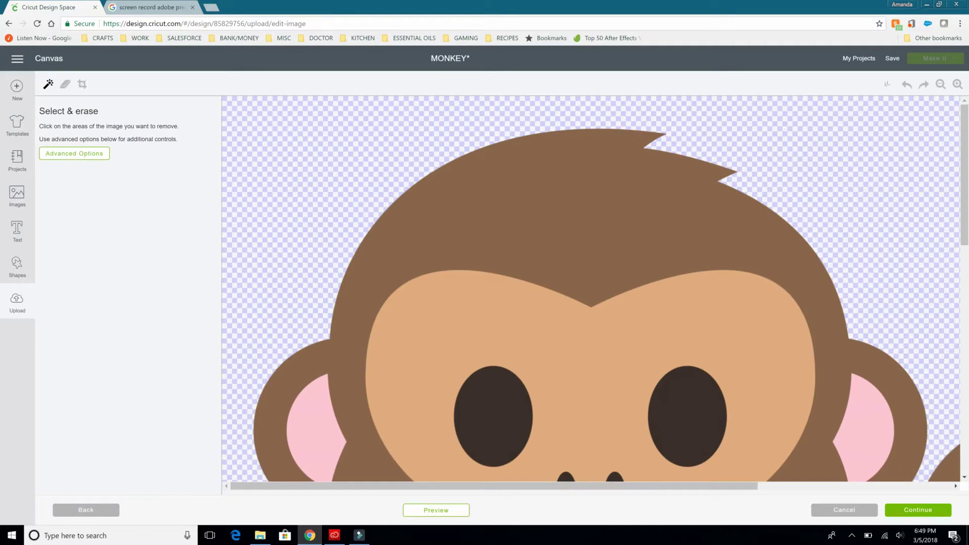
Erase the brown body, tan face, pink inner ears, chest stripe and both feet, keeping only the dark eyes, nostrils and mouth.
click(940, 84)
click(940, 84)
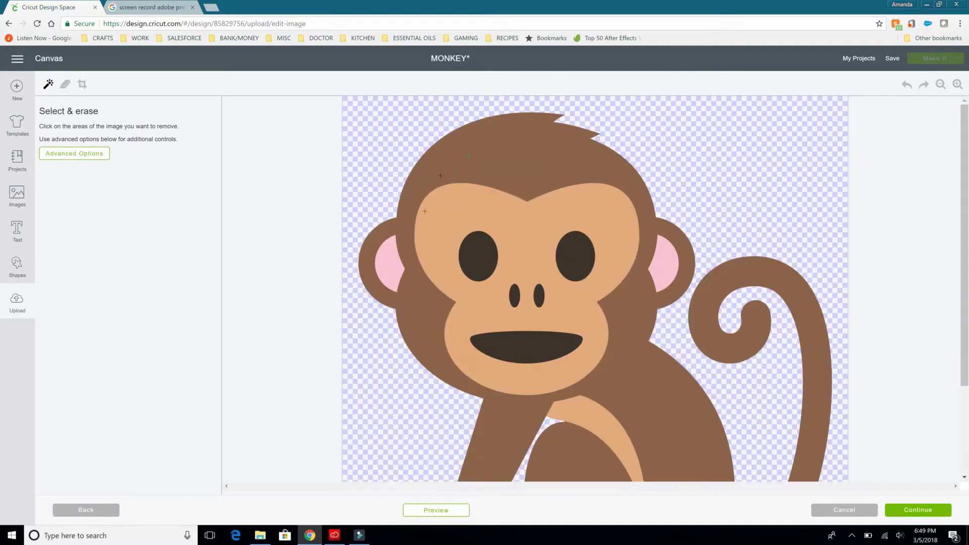
click(469, 156)
click(435, 229)
click(386, 267)
click(656, 243)
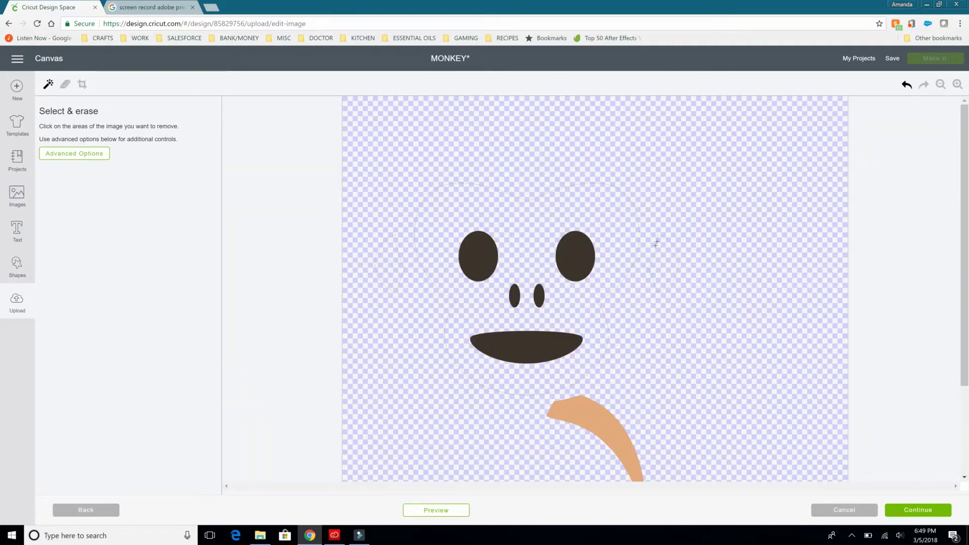
click(576, 406)
scroll(575, 406, down, 3)
click(523, 447)
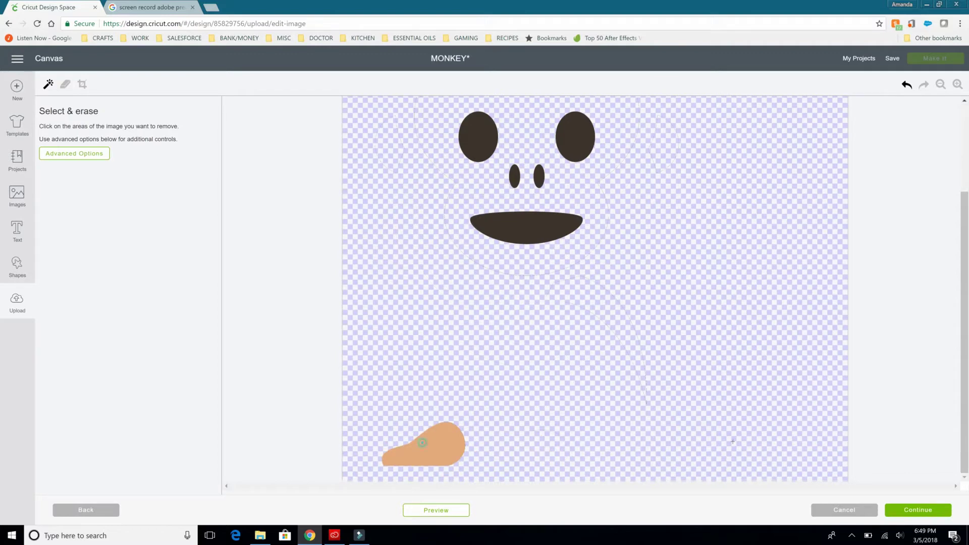
click(422, 443)
Save the facial-features layer as a cut image named MONKEY4 eyes.
click(902, 509)
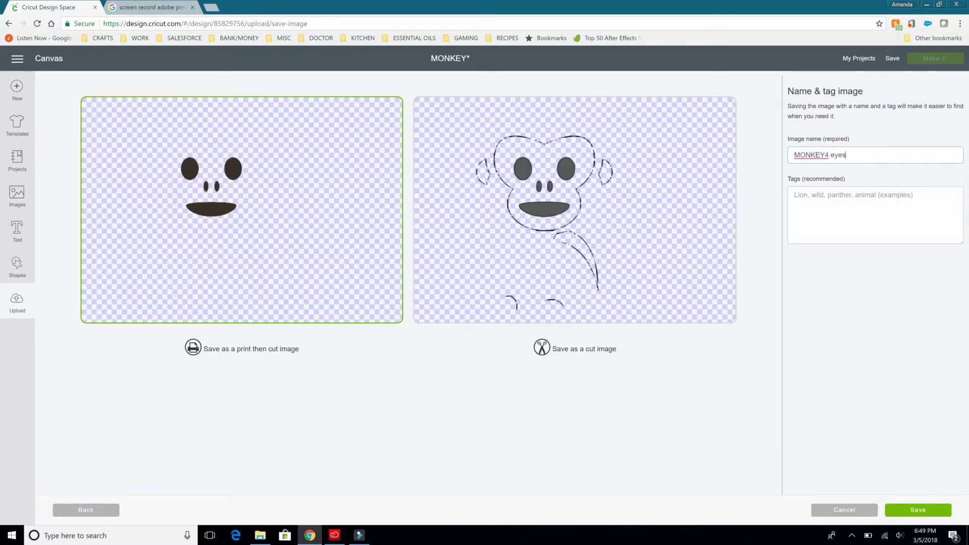
click(681, 195)
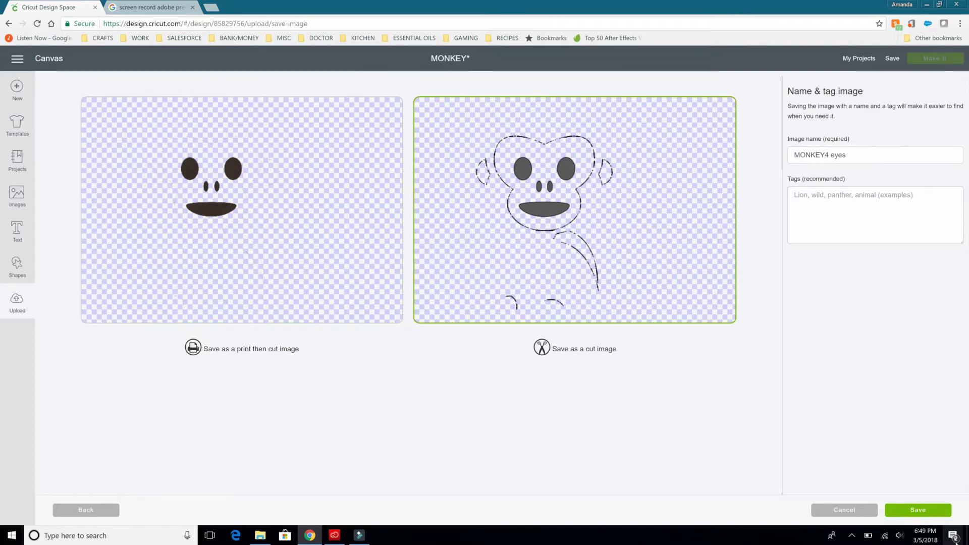
click(901, 504)
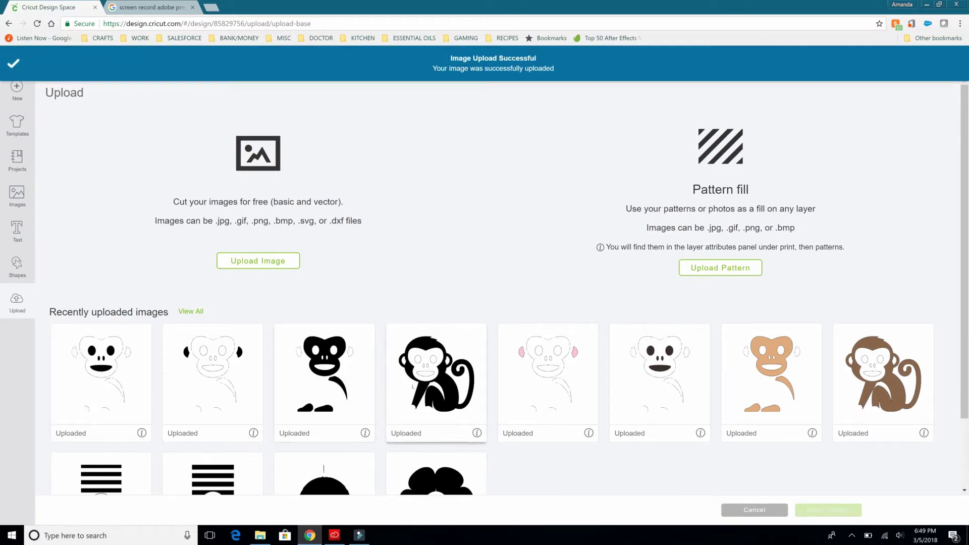
Insert the four uploaded black monkey layers onto the canvas together and save the project.
click(429, 399)
click(323, 372)
click(211, 371)
click(96, 366)
click(818, 510)
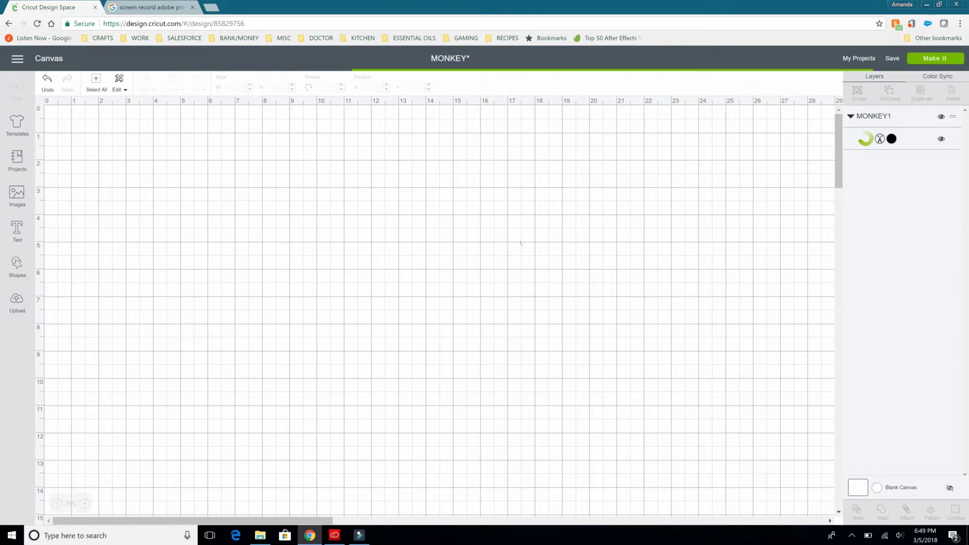
click(886, 58)
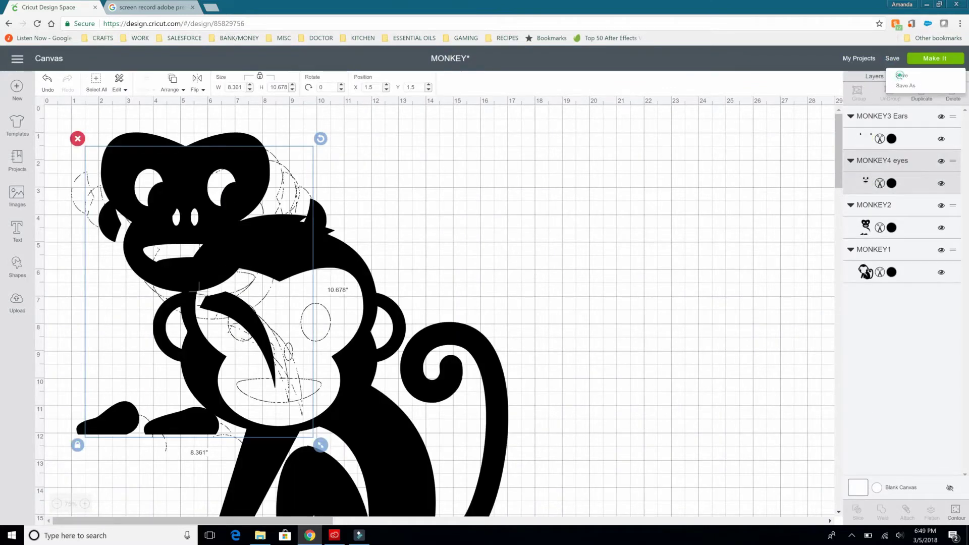
click(900, 75)
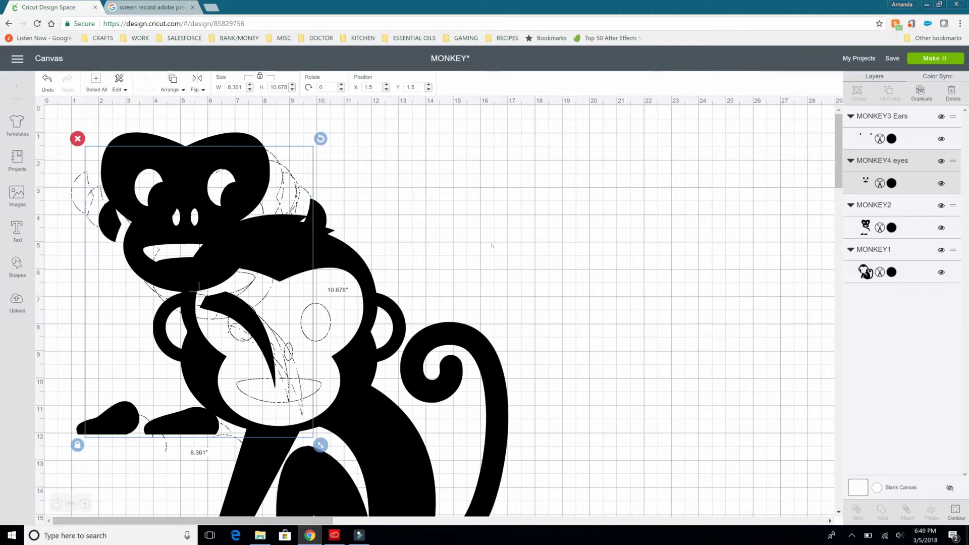
Move the MONKEY1 body layer to empty canvas and cover its eye and nostril outlines with an ellipse about 4.8 by 2.6 inches.
drag(493, 445, 783, 349)
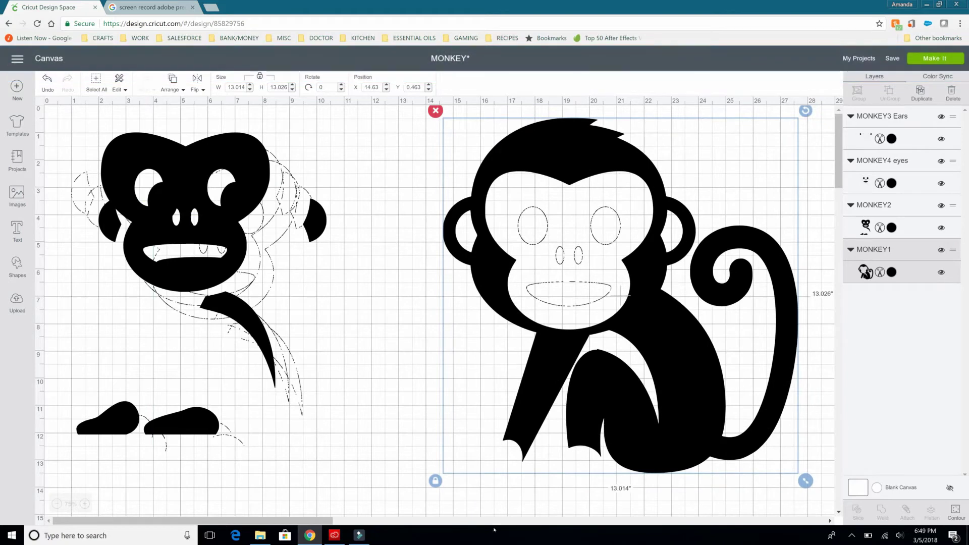
click(10, 272)
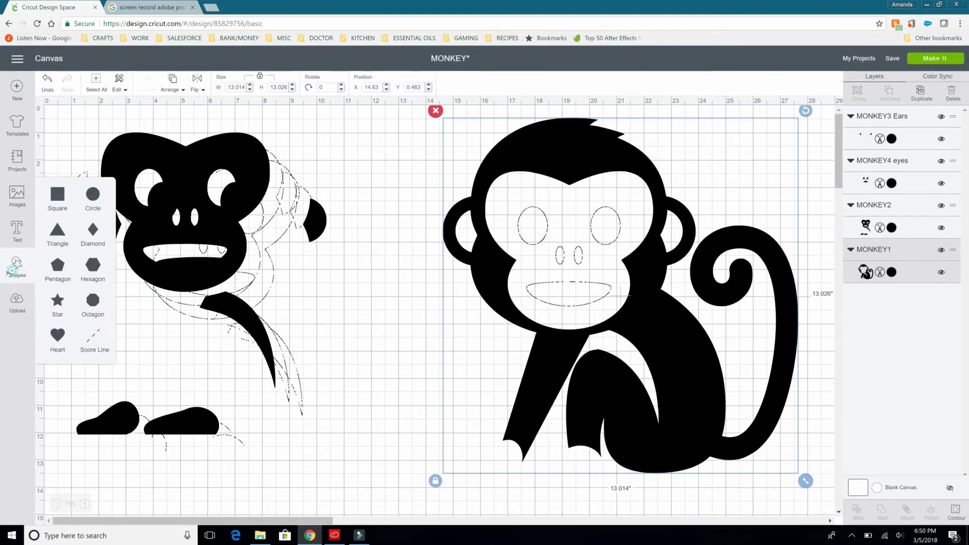
click(91, 196)
drag(175, 198, 365, 213)
click(259, 76)
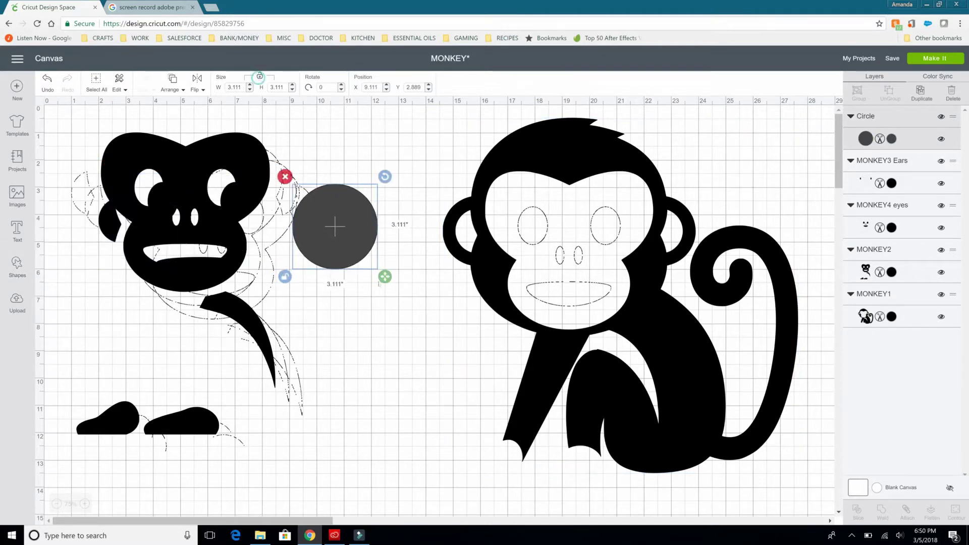
drag(335, 227, 557, 229)
drag(606, 279, 651, 259)
drag(592, 214, 580, 224)
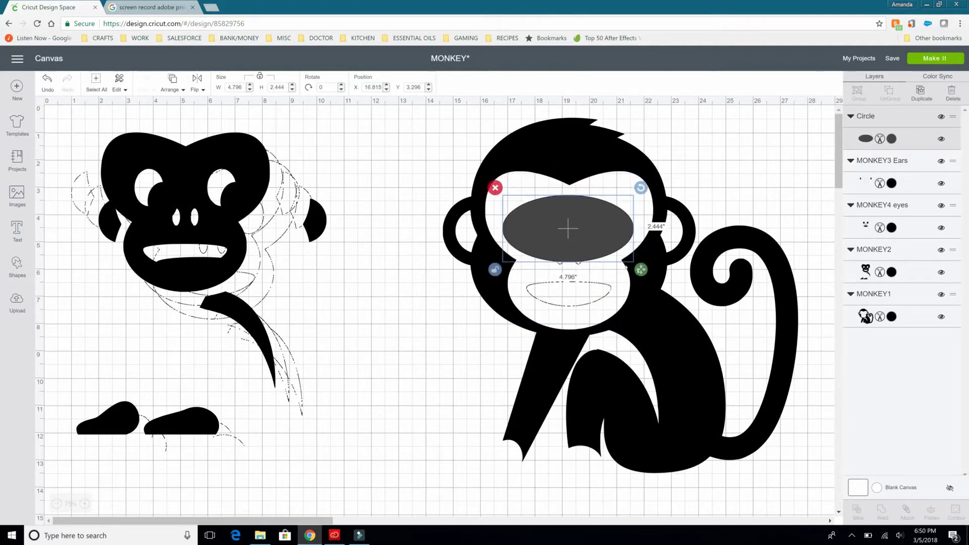
drag(640, 274, 641, 279)
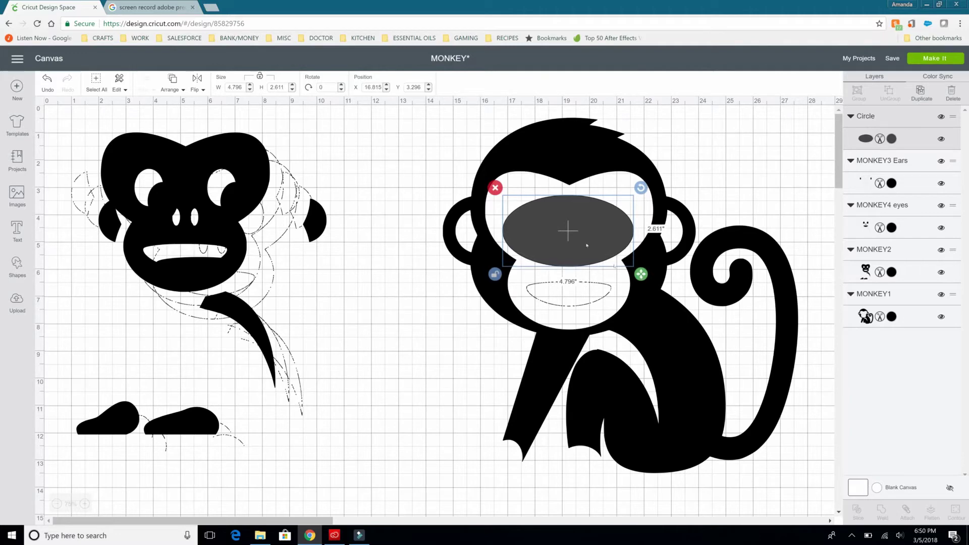
Slice the ellipse against the body layer, move the body aside and delete the leftover eye and nostril pieces.
click(565, 153)
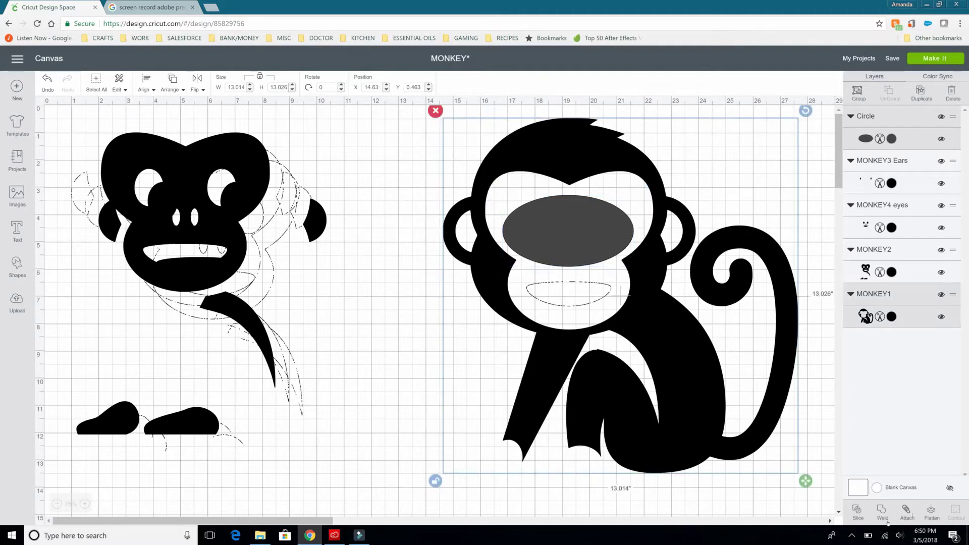
click(856, 510)
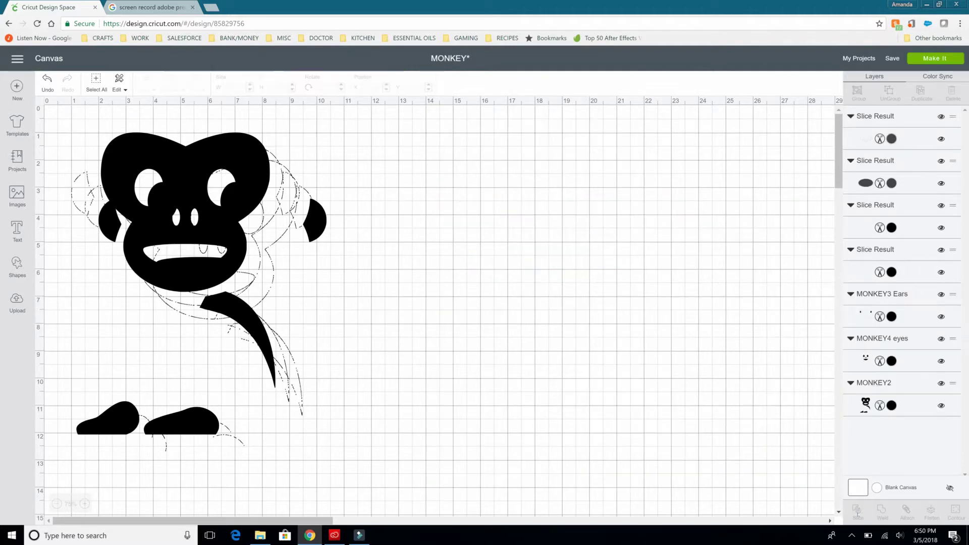
click(664, 379)
drag(666, 378, 290, 392)
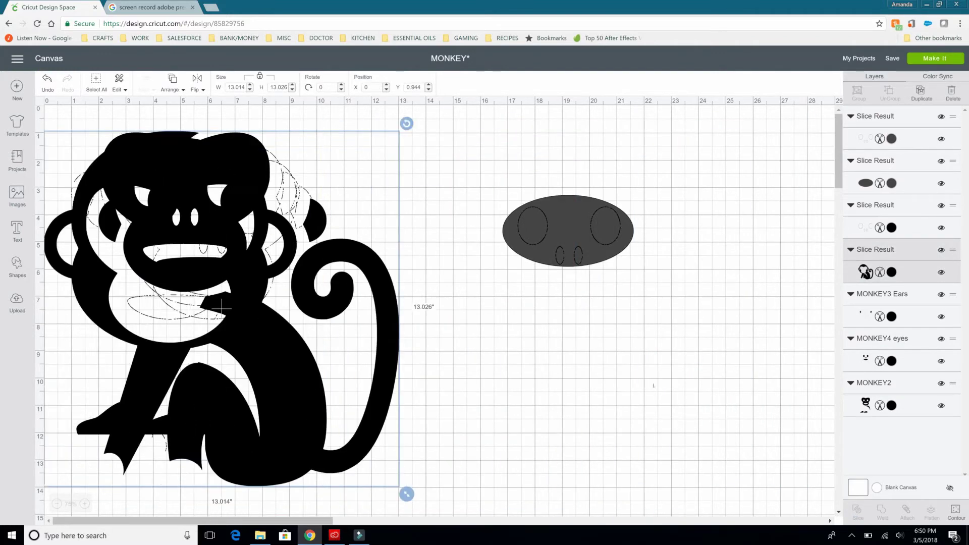
click(652, 384)
drag(637, 376, 550, 193)
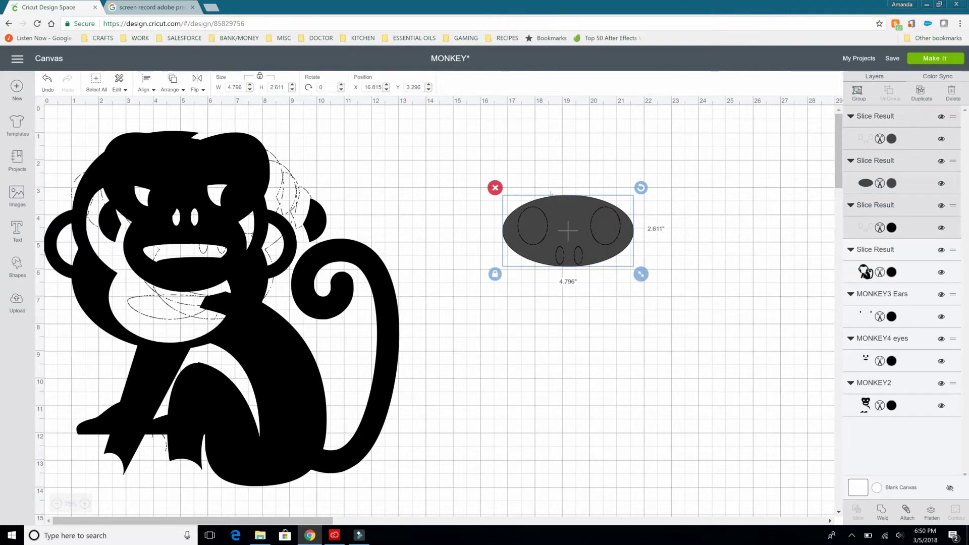
click(495, 188)
Move the body layer back to empty canvas and cover its mouth outline with an ellipse about 3.6 by 2.1 inches.
click(249, 331)
drag(249, 331, 551, 334)
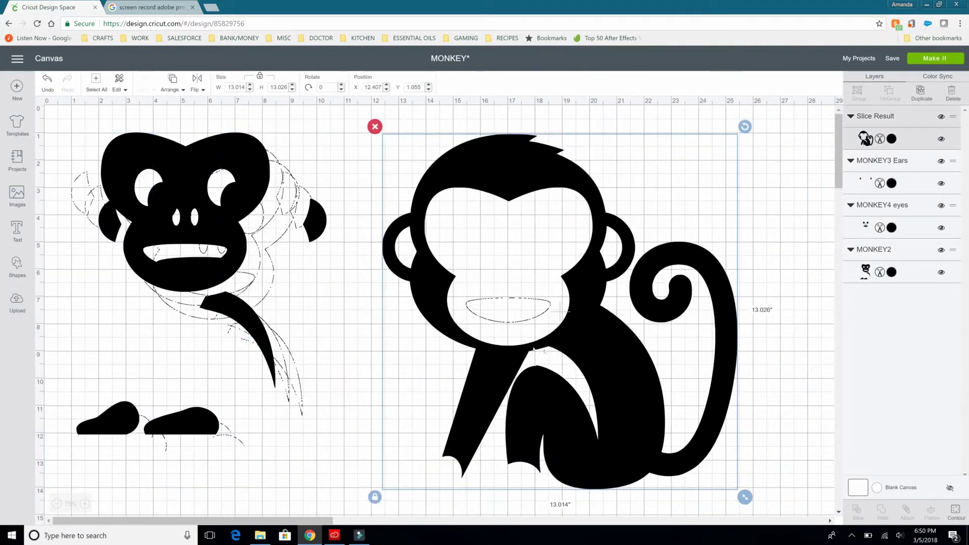
click(4, 279)
click(92, 195)
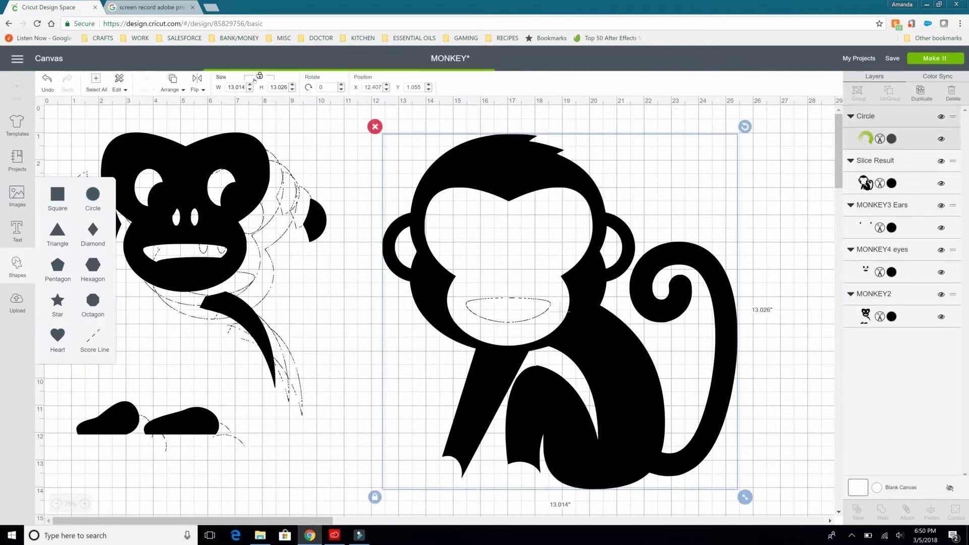
drag(196, 233, 529, 294)
drag(551, 340, 525, 318)
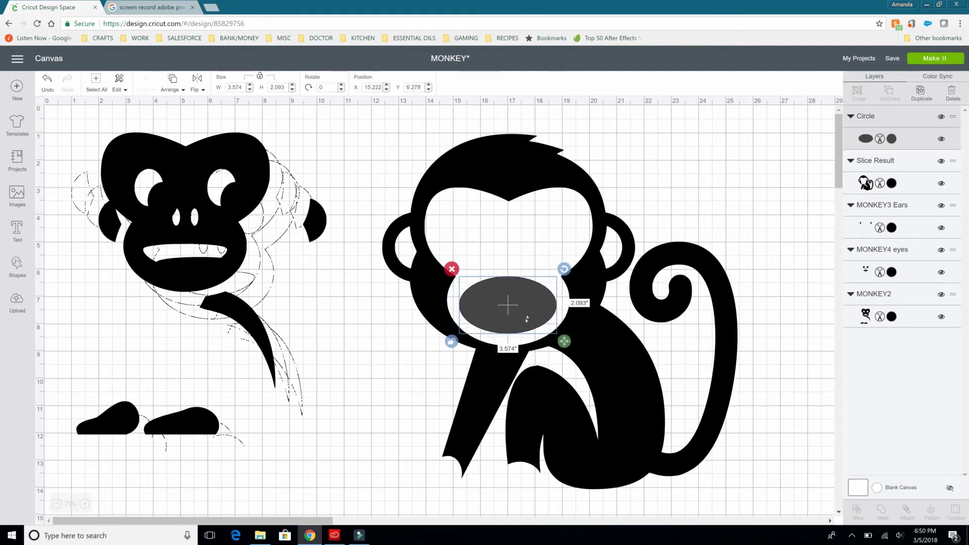
Slice the mouth outline out of the body layer, delete the leftover pieces and save the project.
click(531, 170)
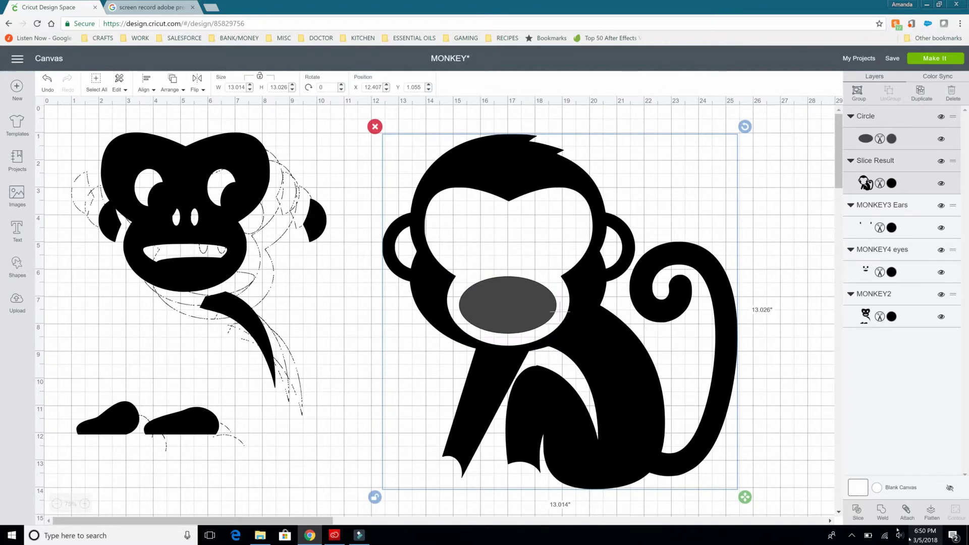
click(856, 510)
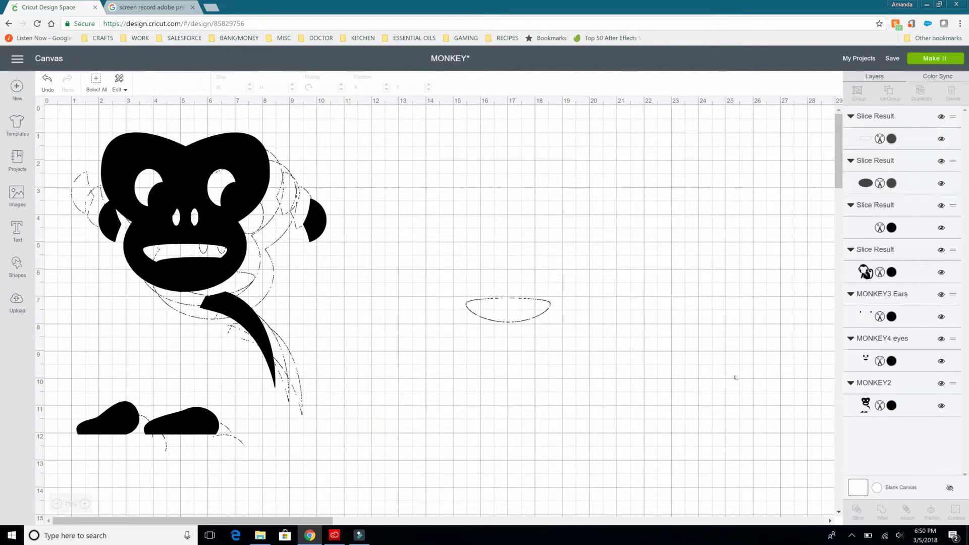
click(644, 400)
drag(646, 402, 308, 378)
drag(542, 360, 518, 280)
key(Delete)
click(891, 58)
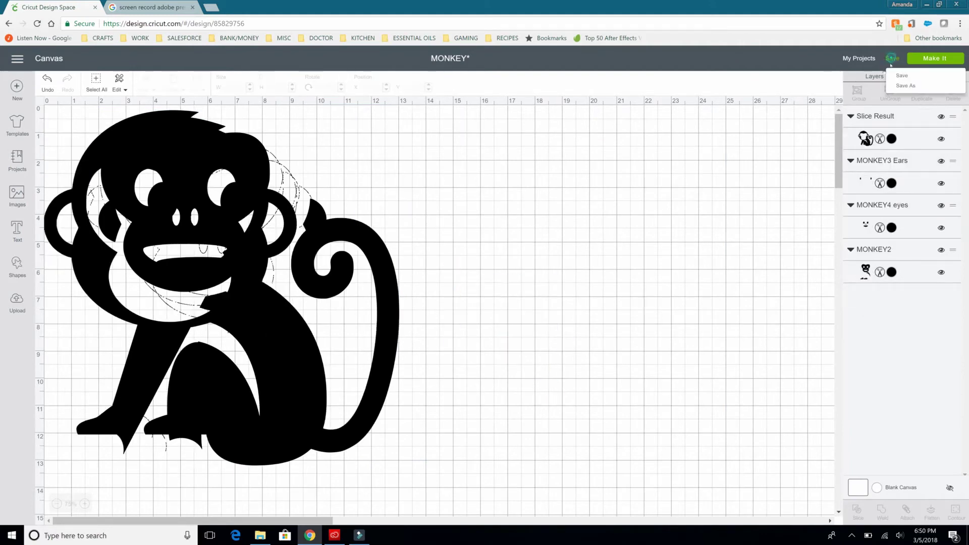
click(894, 76)
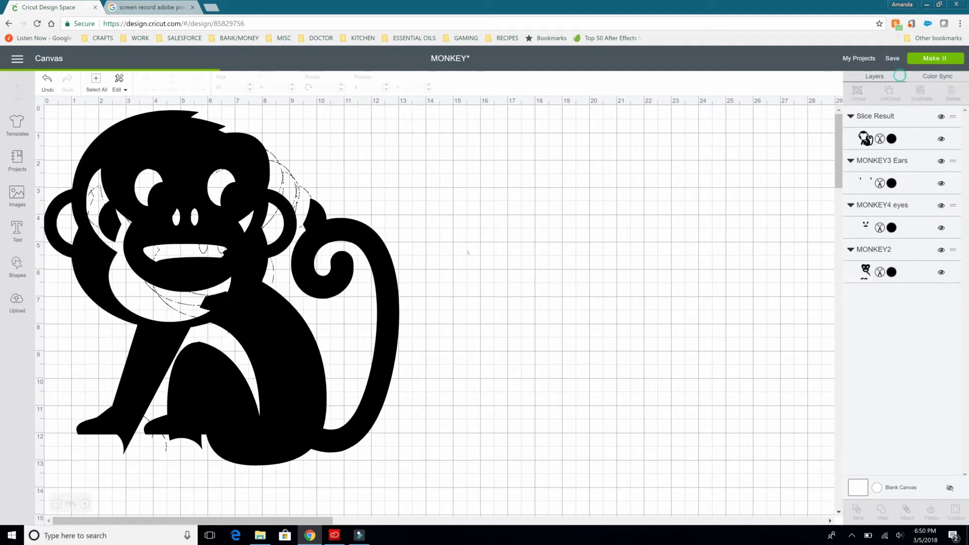
Recolour the monkey's body layer brown (#704A2B) and send it behind all the other layers.
click(279, 349)
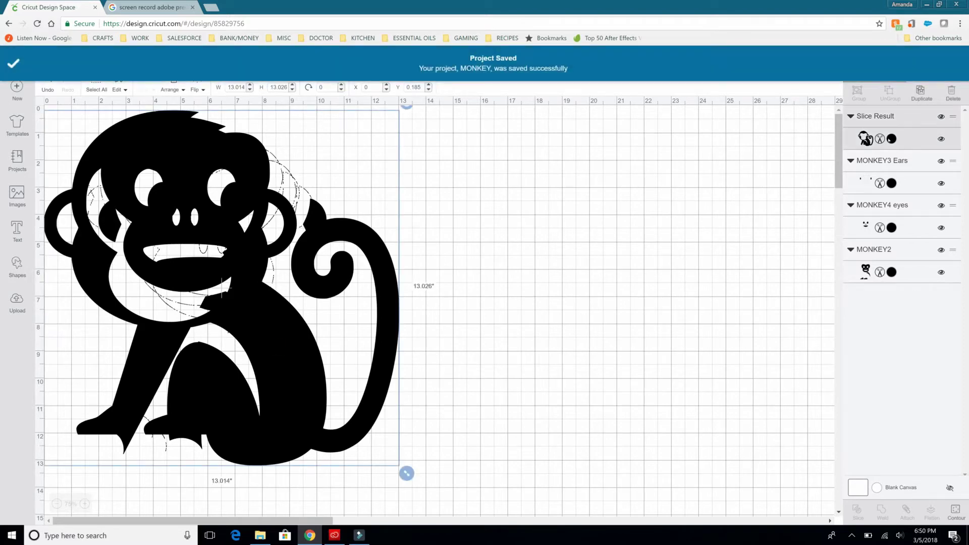
click(891, 139)
click(801, 287)
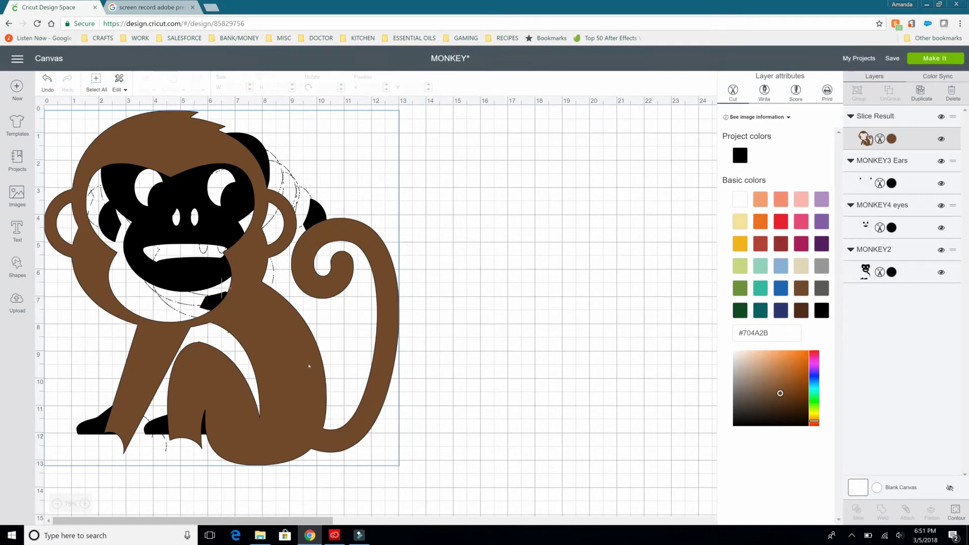
click(309, 365)
right_click(305, 366)
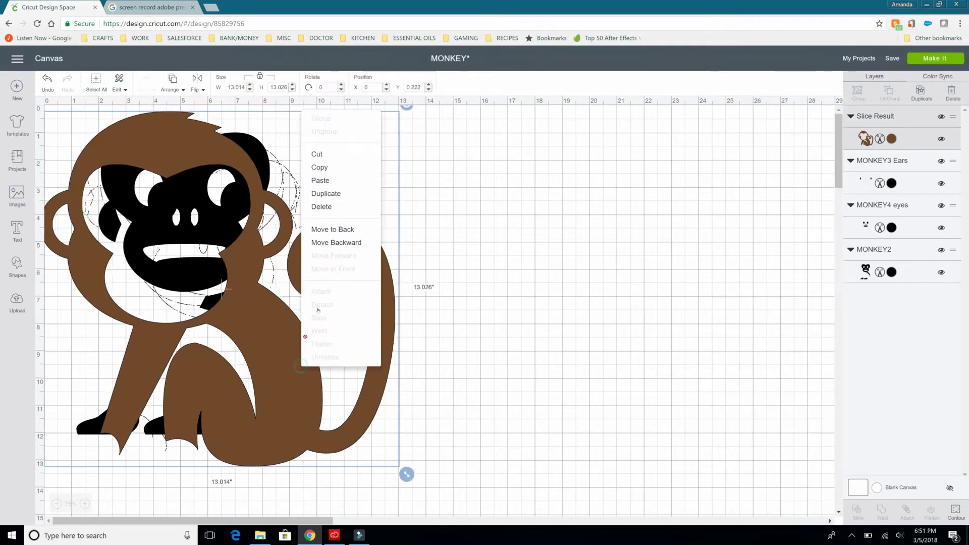
click(343, 231)
Move the ears layer to empty canvas and cover the outlines between the ears with a rectangle about 6.6 by 11.2 inches.
click(222, 236)
drag(223, 237, 626, 217)
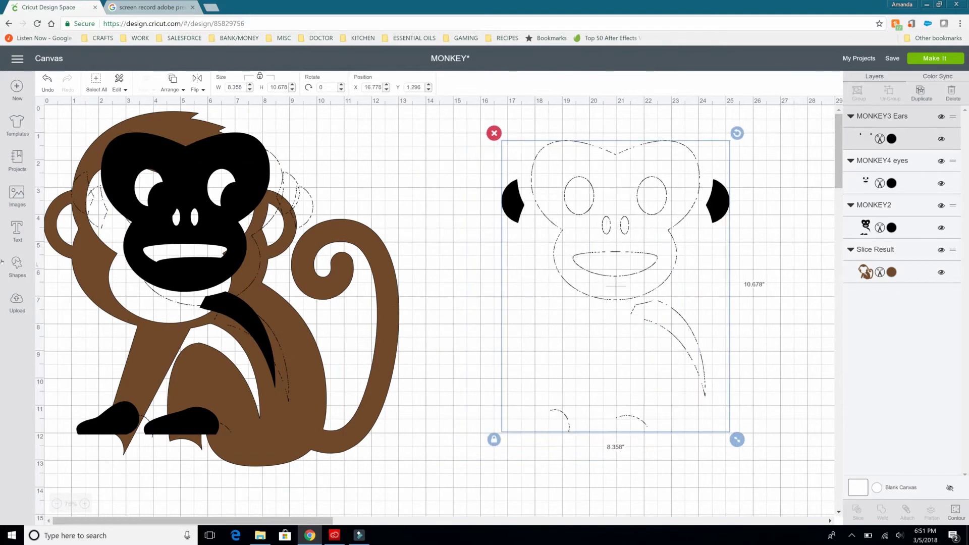
click(20, 202)
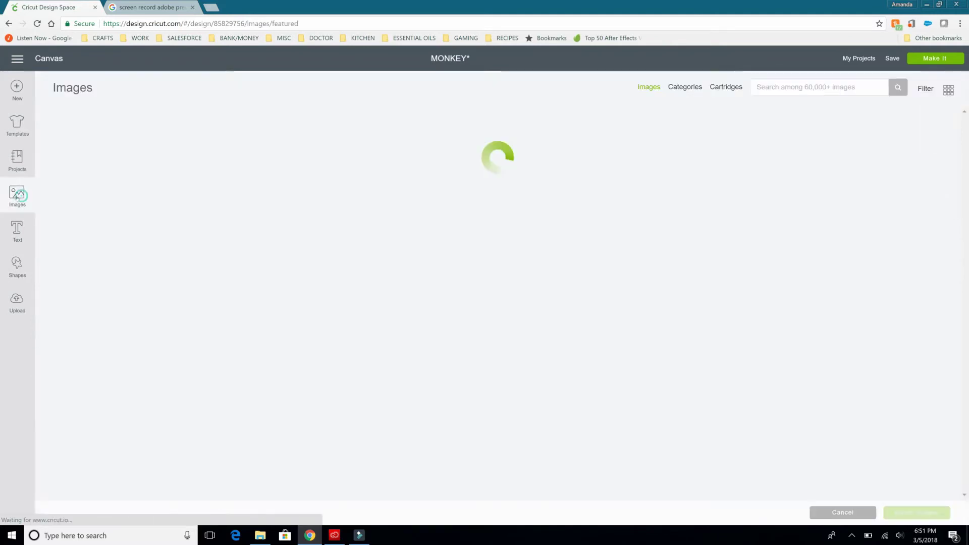
click(7, 264)
click(63, 198)
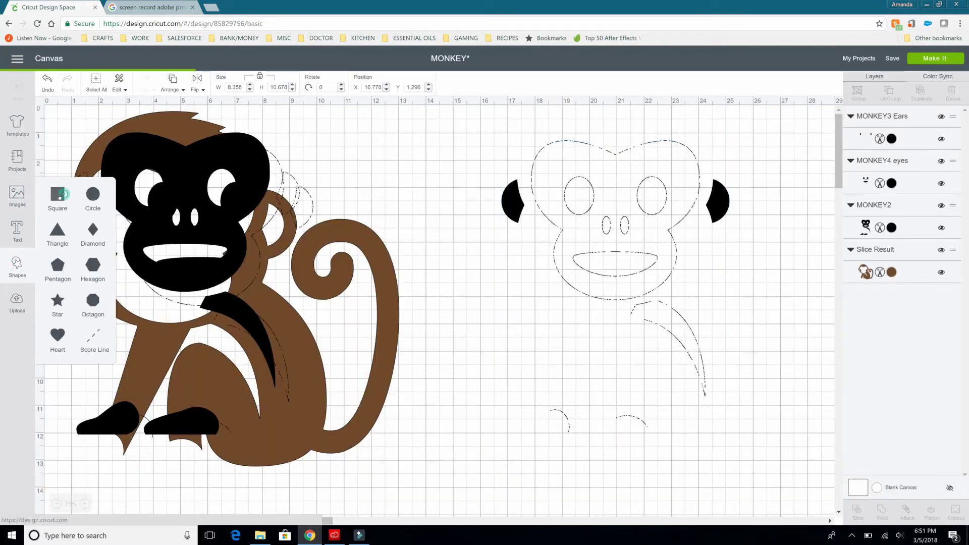
drag(192, 251, 581, 174)
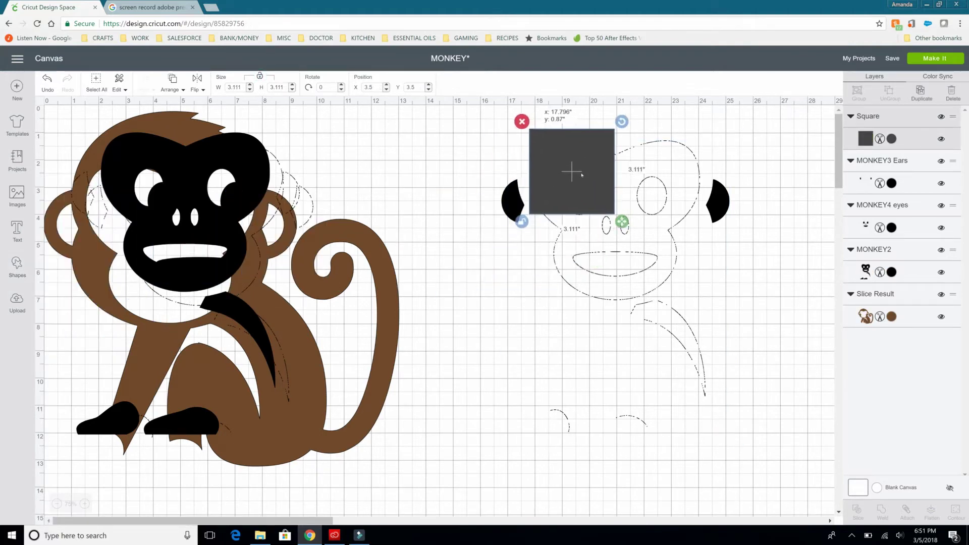
drag(622, 221, 713, 441)
drag(632, 324, 629, 326)
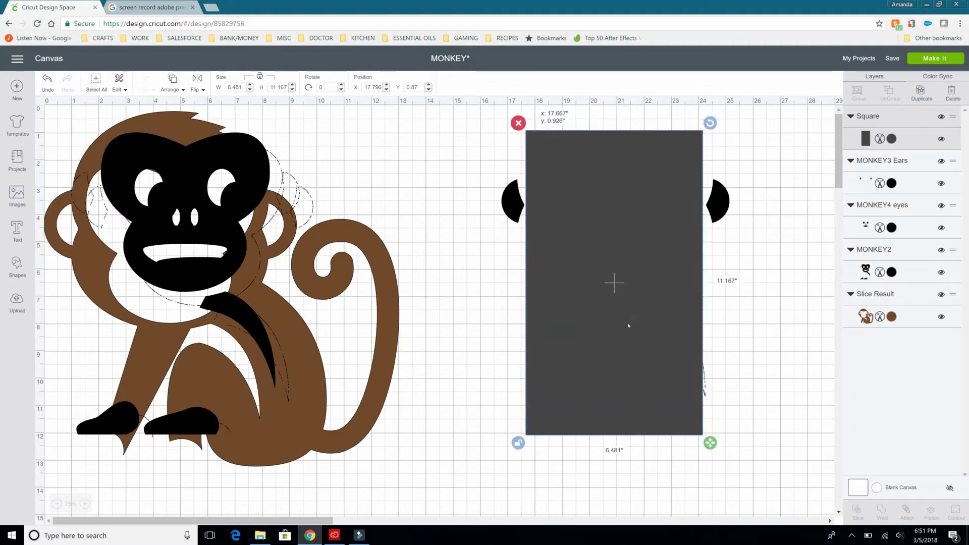
drag(709, 442, 713, 444)
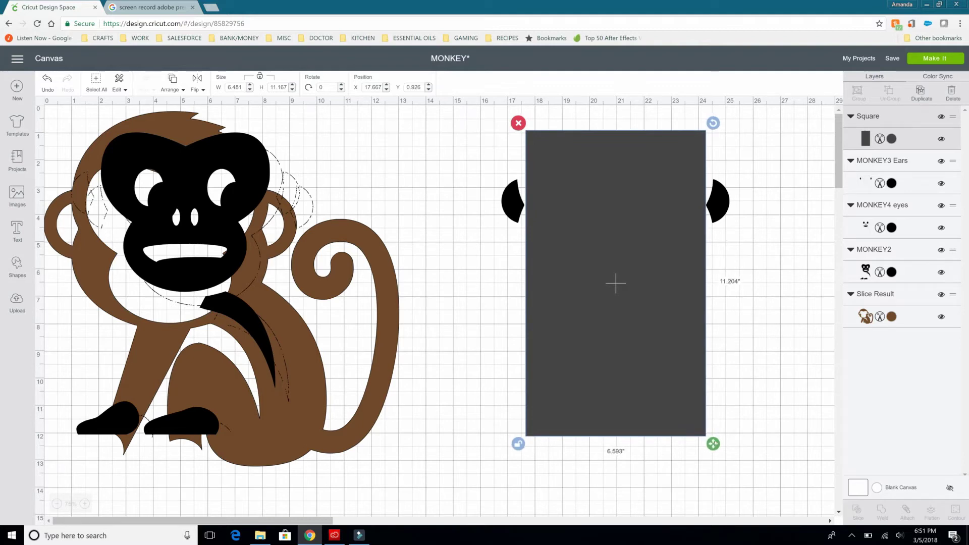
Slice the rectangle against the ears layer and move the cleaned ear pieces onto the monkey's lower body.
shift+click(710, 204)
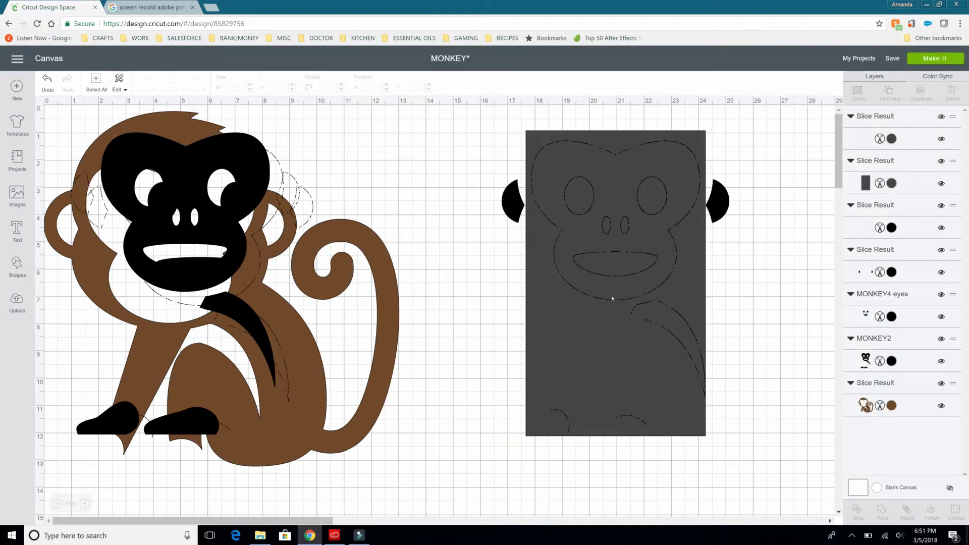
click(722, 206)
drag(723, 203, 511, 487)
drag(294, 487, 227, 408)
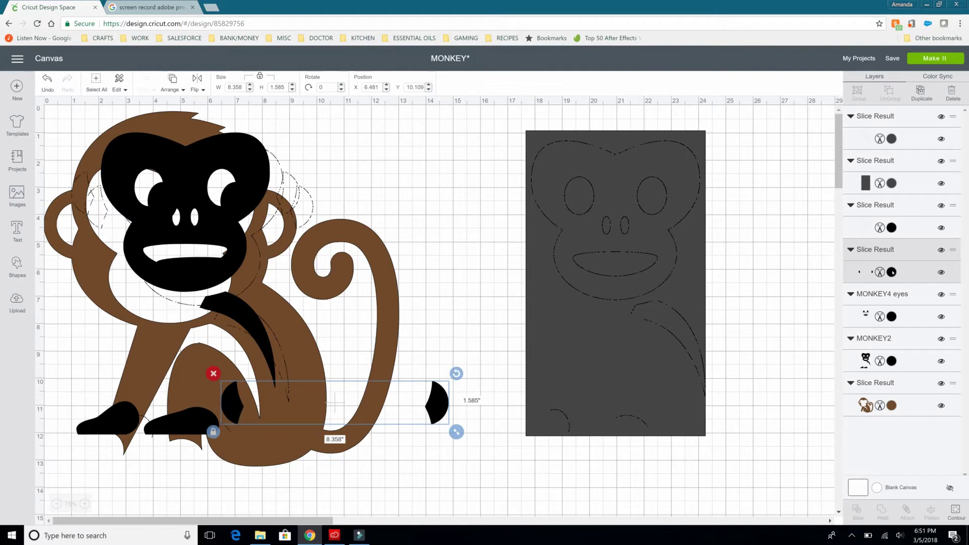
Recolour the ear pieces light pink (#F9B6AD) and move them up beside the top of the monkey's head.
click(892, 272)
click(801, 199)
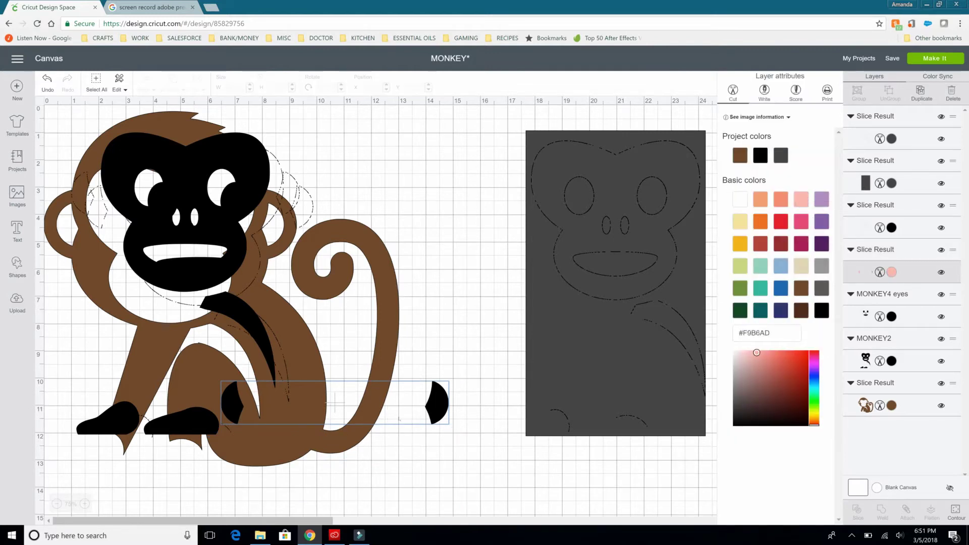
drag(335, 403, 179, 127)
Delete the leftover rectangle and outline pieces from the ears slice and save the project.
click(492, 258)
drag(588, 482, 604, 136)
key(Delete)
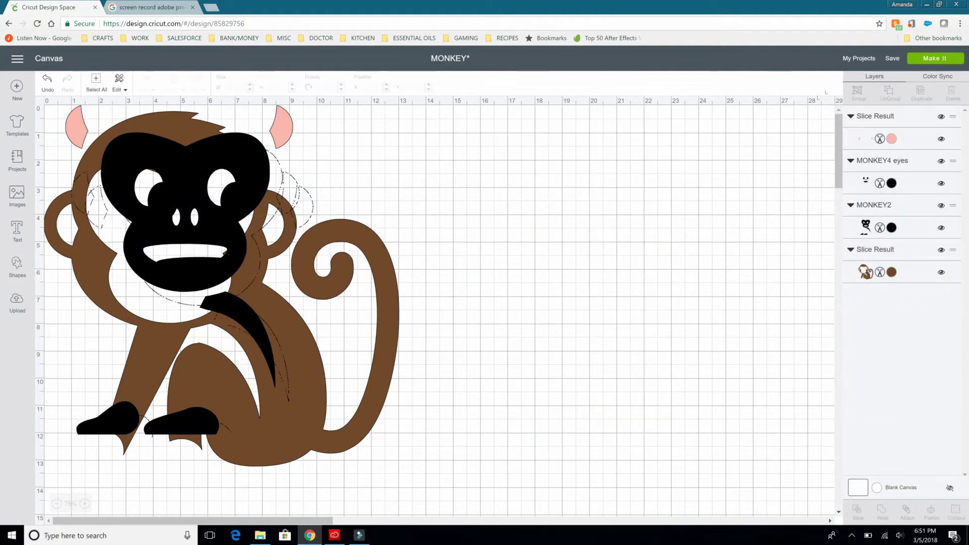
click(889, 59)
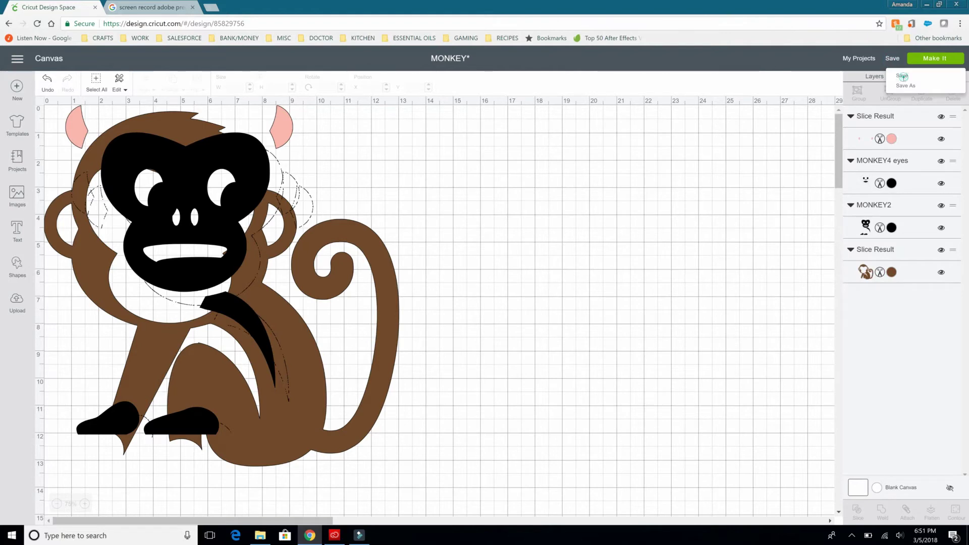
click(903, 77)
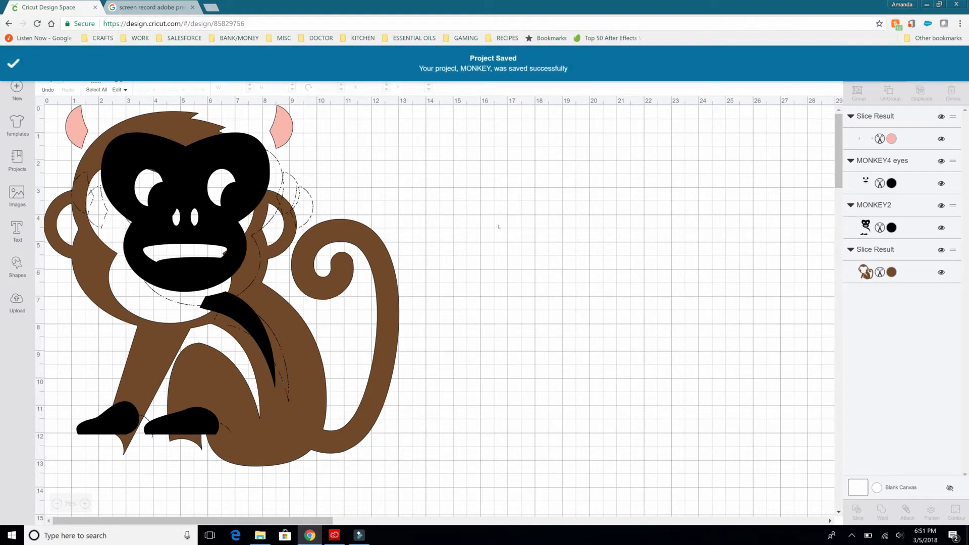
Move the eyes layer to empty canvas and cover the outlines below the mouth with a rectangle about 6.5 by 6 inches.
drag(222, 218, 612, 228)
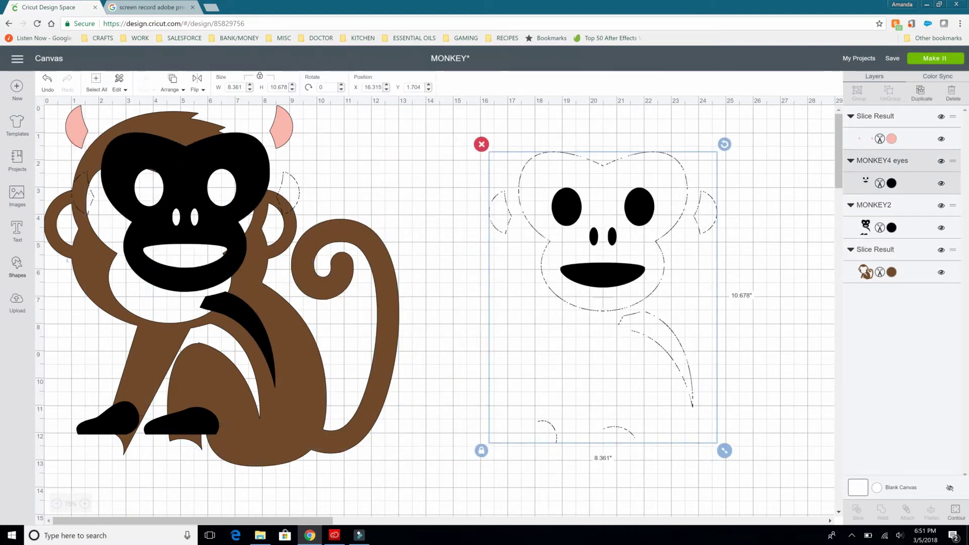
click(12, 275)
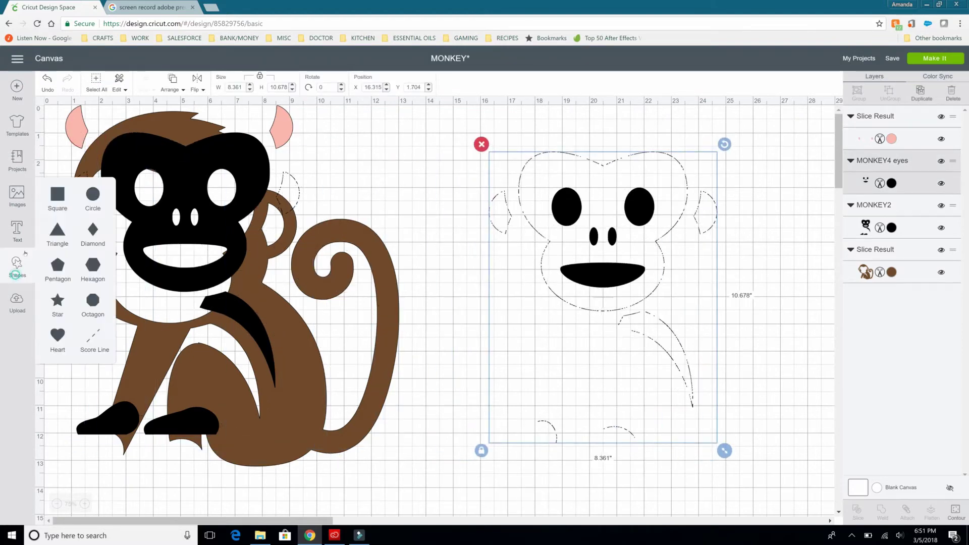
click(50, 196)
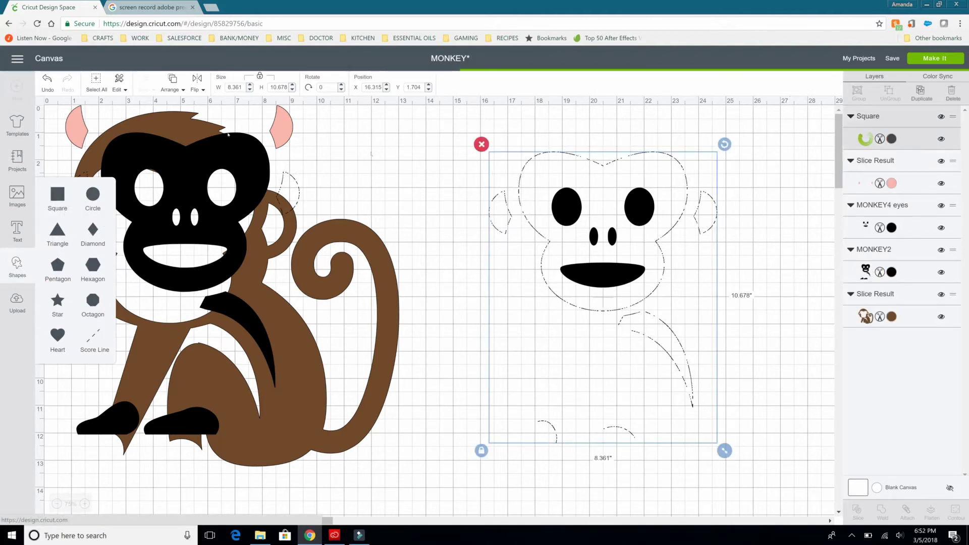
drag(200, 243, 539, 331)
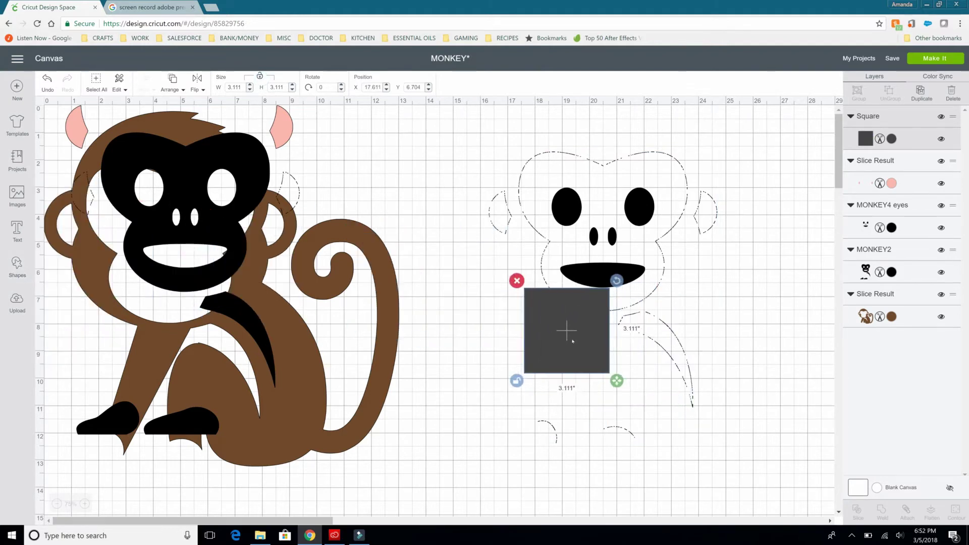
drag(617, 380, 708, 458)
Slice the rectangle against the eyes layer, move the face piece aside and delete the leftover pieces.
shift+click(615, 219)
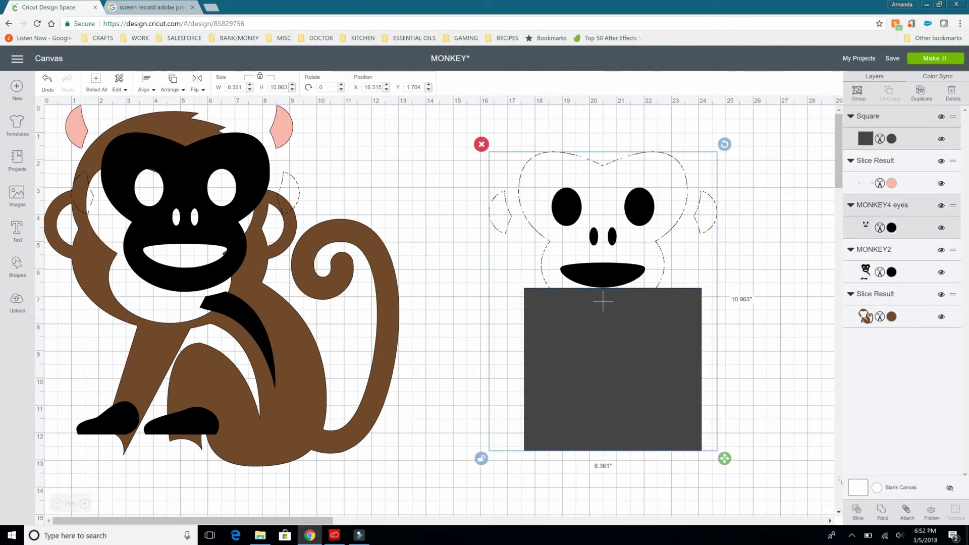
click(856, 512)
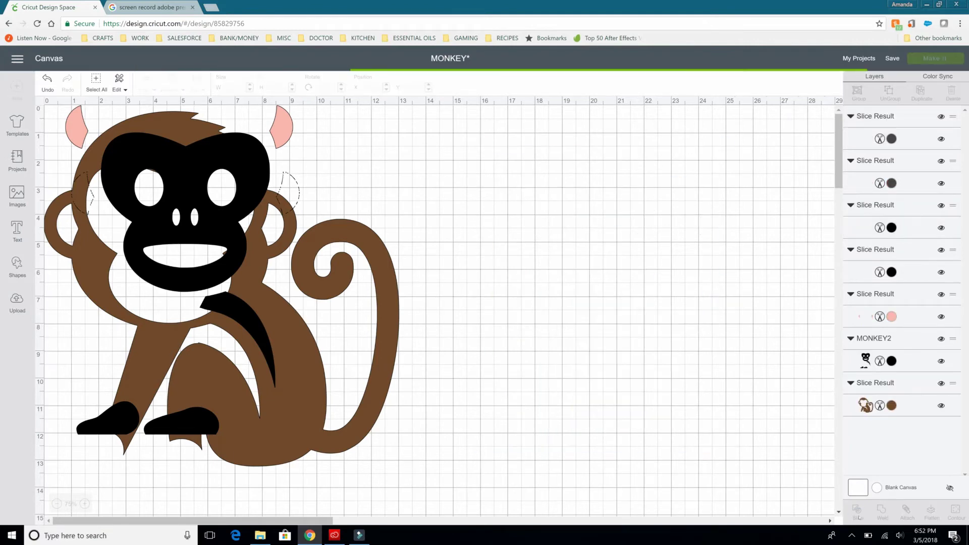
drag(610, 271, 326, 232)
click(610, 201)
drag(620, 249, 640, 481)
key(Delete)
Move the face piece back to empty canvas and cover its forehead outline with a horizontal ellipse about 6.5 by 3.6 inches.
drag(356, 177, 662, 225)
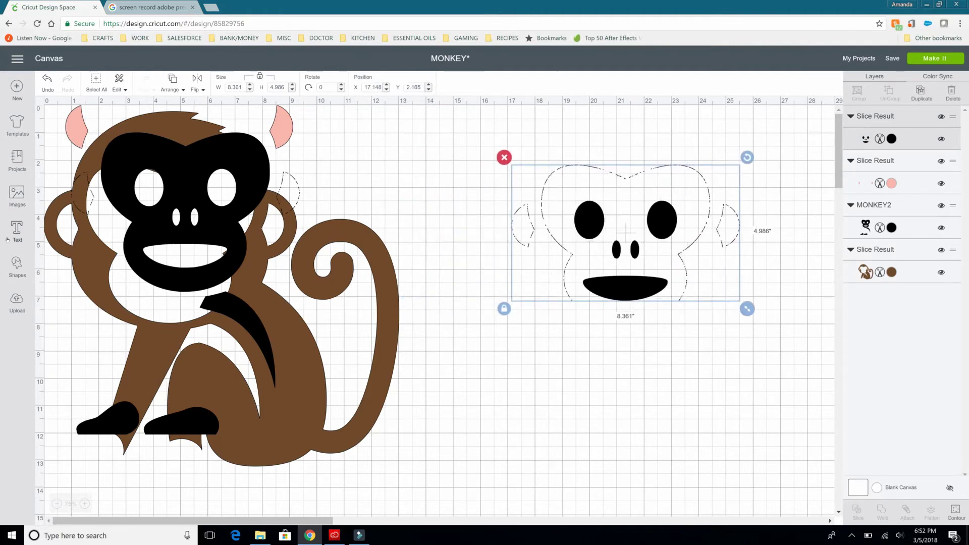
click(12, 267)
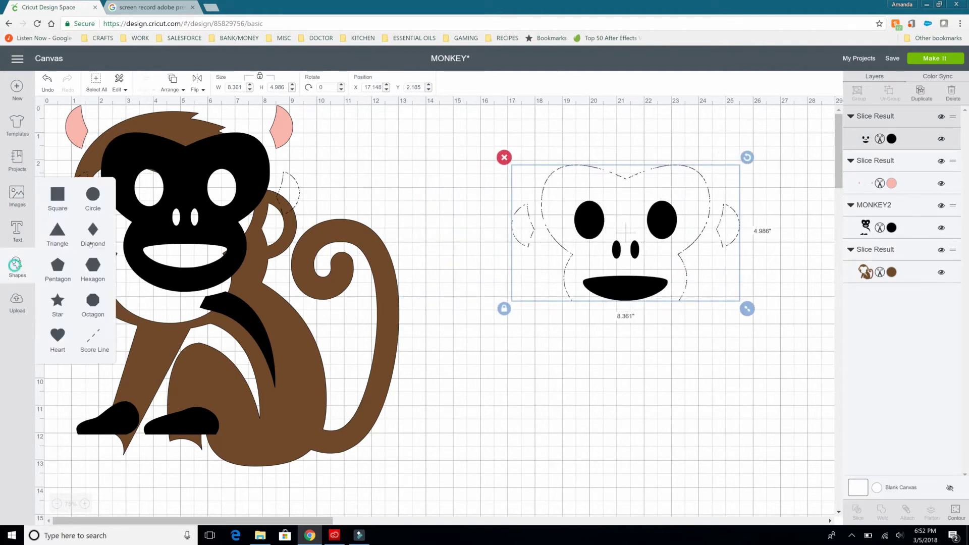
click(93, 195)
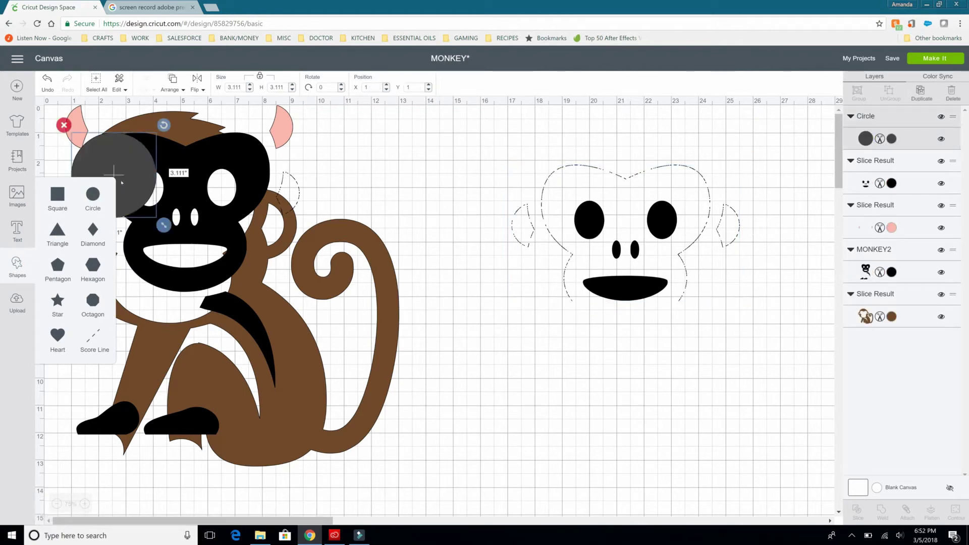
drag(113, 174, 518, 183)
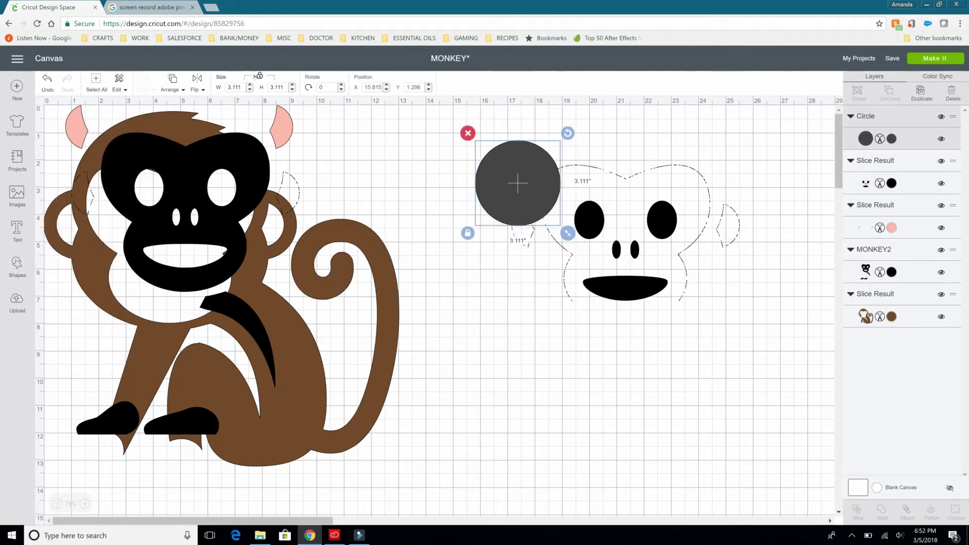
drag(567, 232, 580, 326)
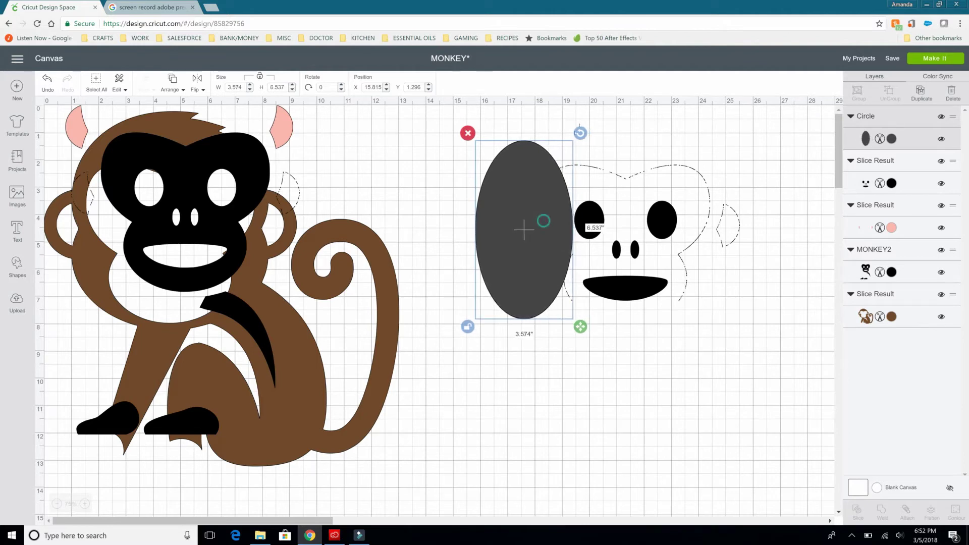
drag(585, 144, 637, 298)
drag(534, 253, 652, 160)
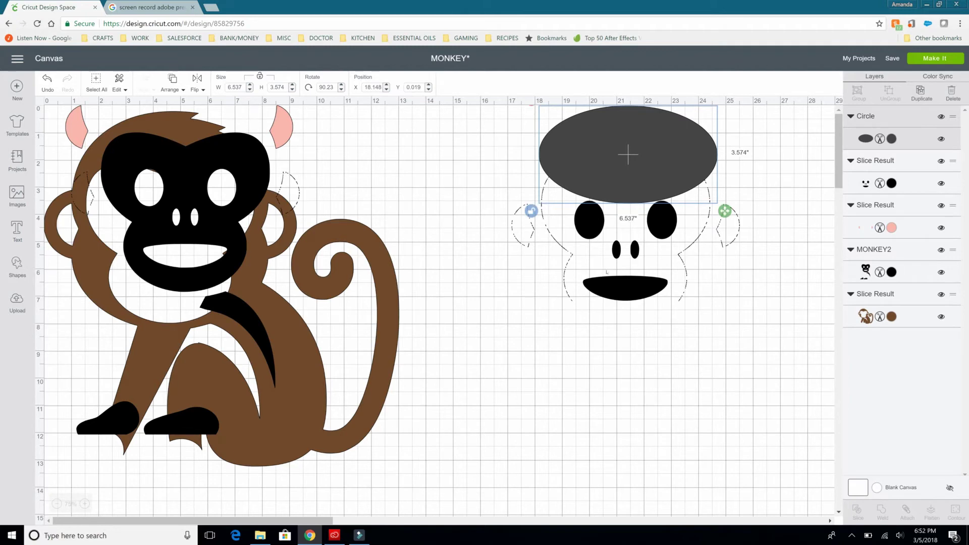
Slice the ellipse against the face piece, move the face below it and delete the leftover forehead pieces.
shift+click(605, 270)
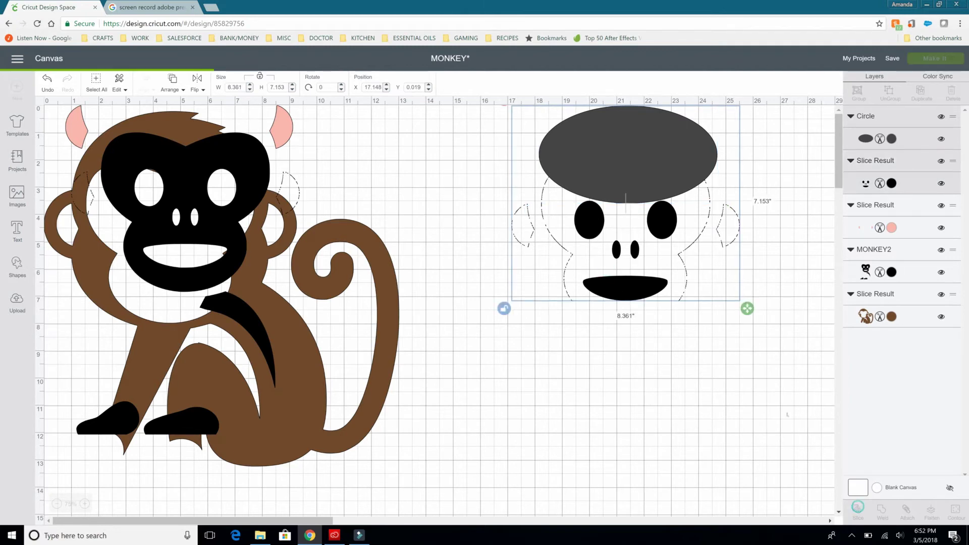
click(848, 511)
drag(642, 260, 636, 504)
click(606, 304)
drag(621, 290, 602, 142)
key(Delete)
Reposition the face piece and cover its left cheek and ear outlines with a rectangle rotated to about 355 degrees, about 3.8 by 5.9 inches overall.
drag(638, 466, 596, 225)
drag(490, 255, 491, 255)
click(16, 264)
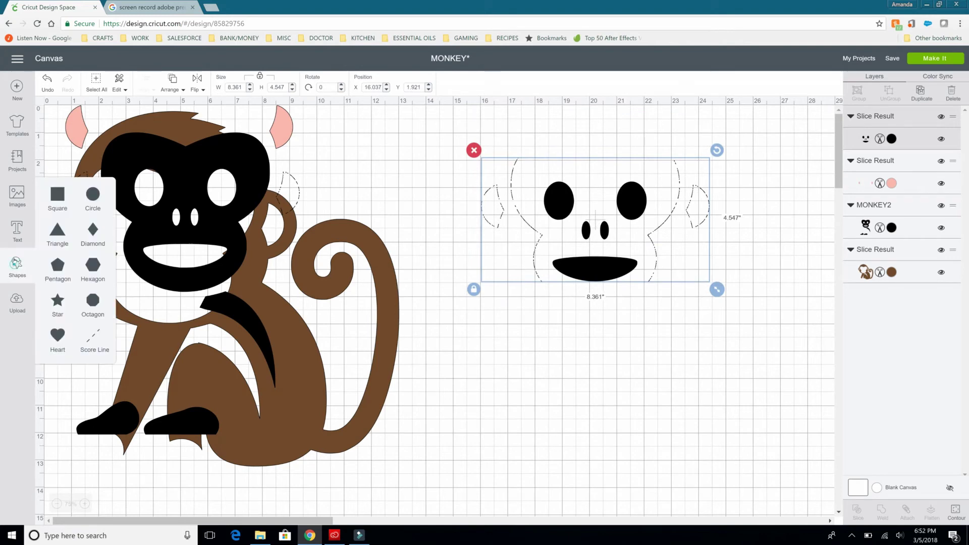
click(58, 194)
drag(157, 165, 498, 194)
drag(541, 243, 546, 311)
drag(546, 143, 556, 140)
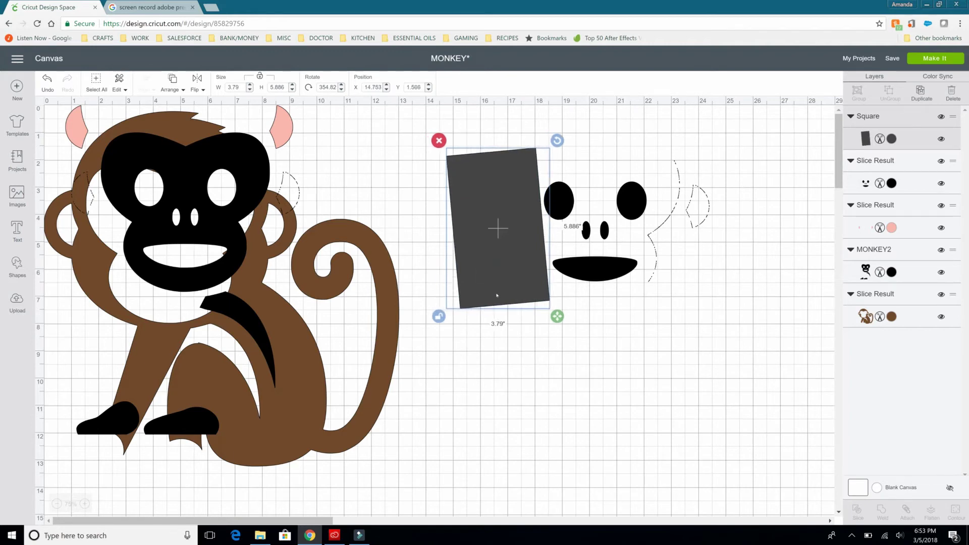
Slice the tilted rectangle against the face piece, move the face aside and delete the leftover left-side pieces.
shift+click(577, 269)
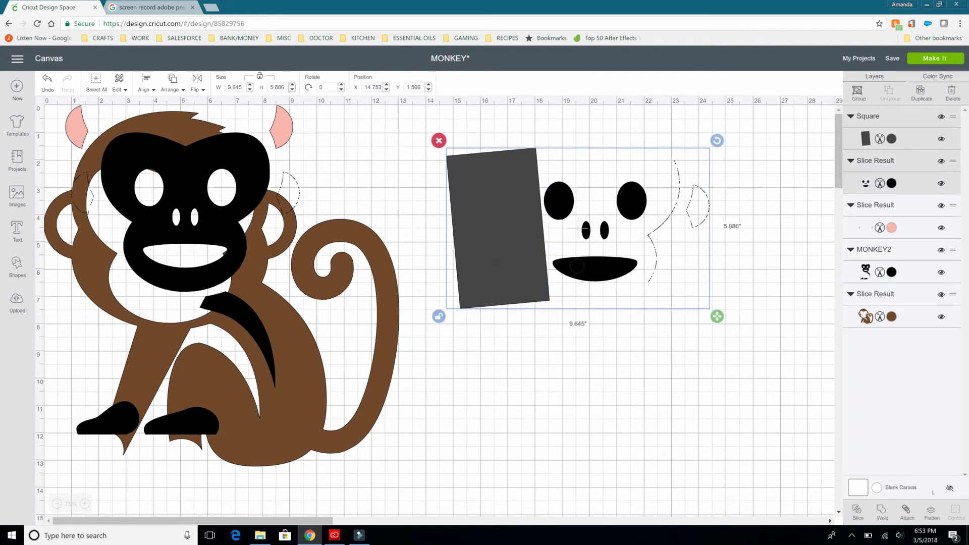
click(856, 510)
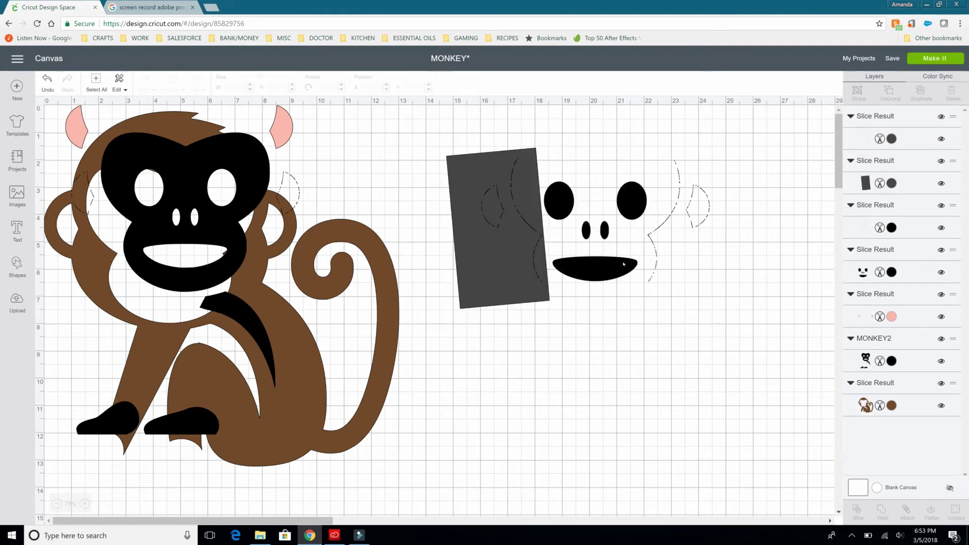
drag(623, 263, 706, 225)
click(540, 417)
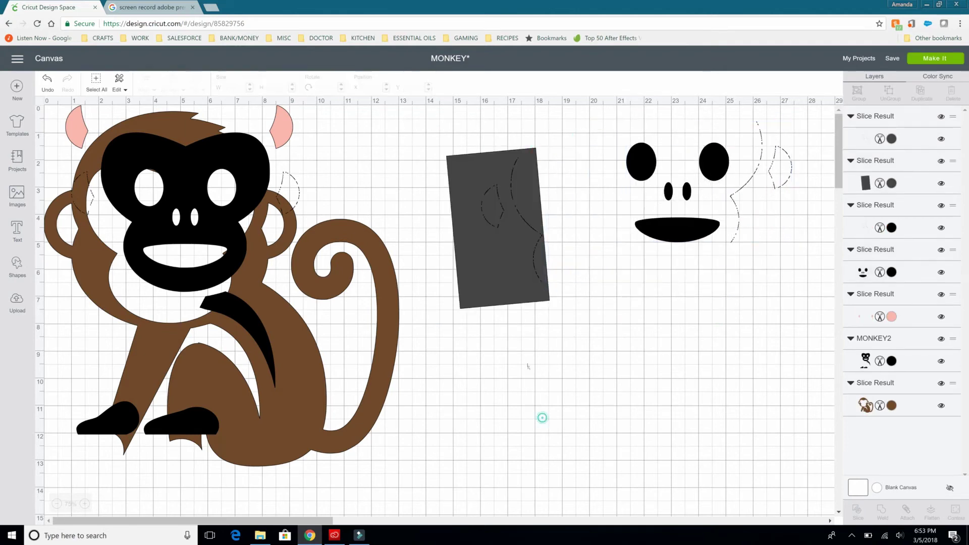
click(527, 197)
key(Delete)
Reposition the face piece and cover its right cheek and ear outlines with a rectangle rotated about 15 degrees, about 5 by 6.8 inches overall.
click(708, 177)
drag(708, 178, 583, 247)
click(17, 263)
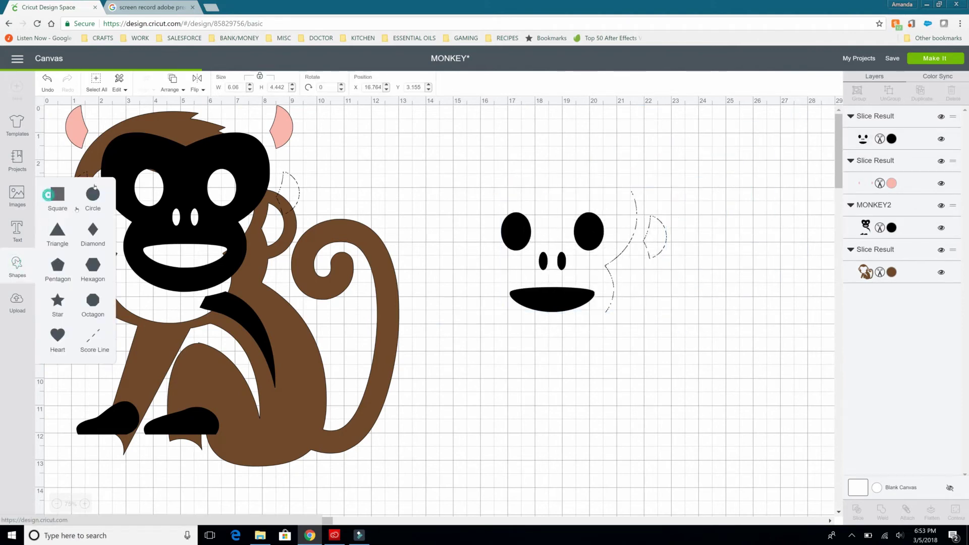
click(57, 194)
drag(161, 185, 694, 220)
drag(718, 275, 728, 355)
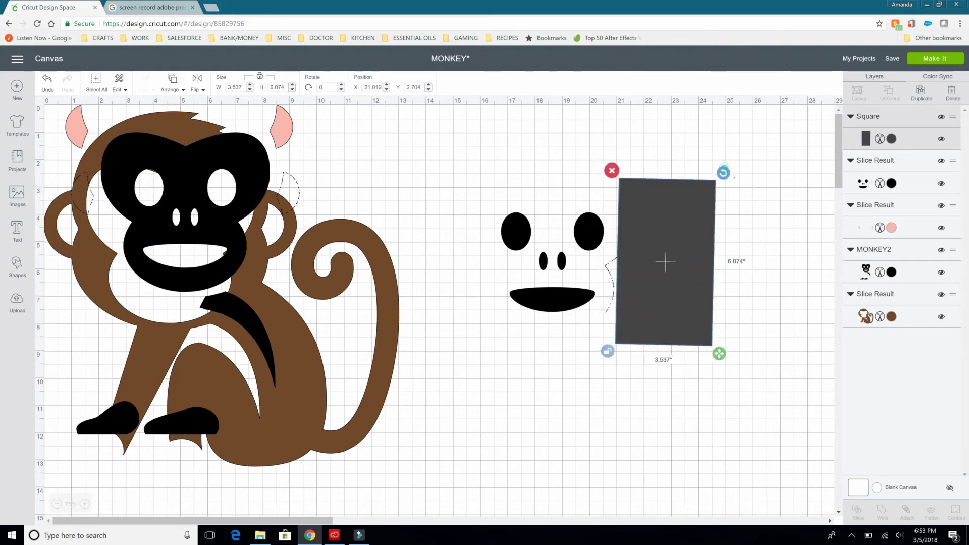
drag(733, 175, 753, 196)
drag(677, 259, 664, 265)
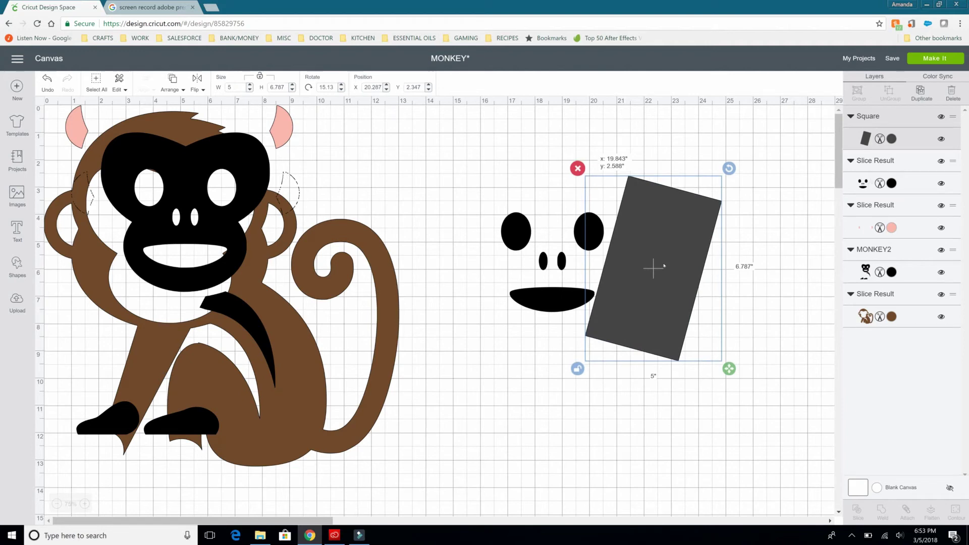
Slice the tilted rectangle against the face piece, move the face features aside and delete the leftover right-side pieces.
shift+click(509, 236)
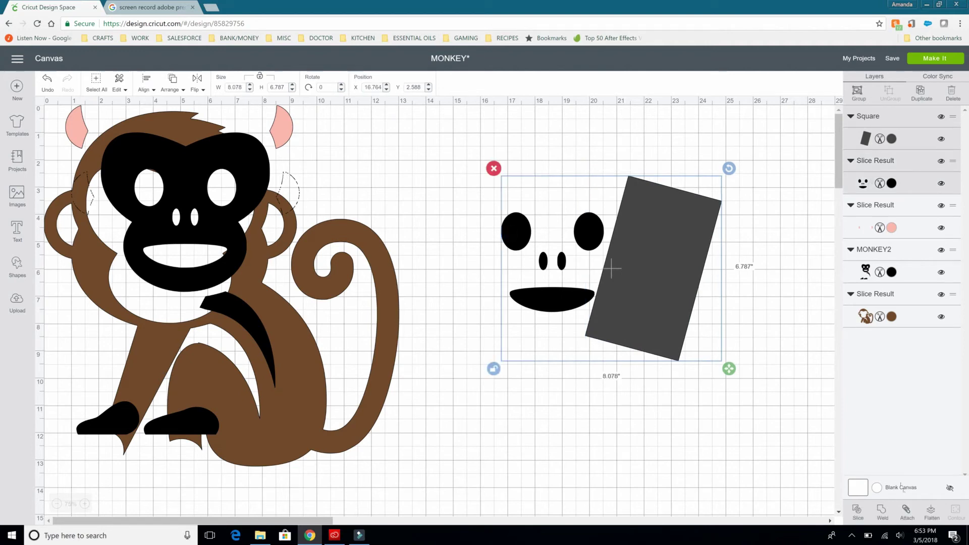
click(856, 510)
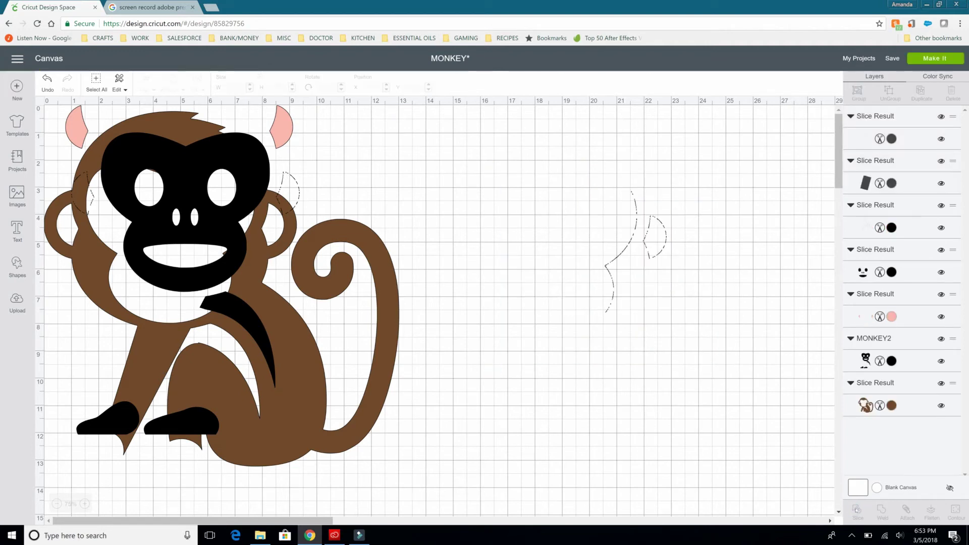
drag(561, 309, 484, 226)
drag(677, 438, 666, 151)
key(Delete)
Save the project and recolour the eyes, nostrils and mouth layer dark greyish brown.
click(891, 58)
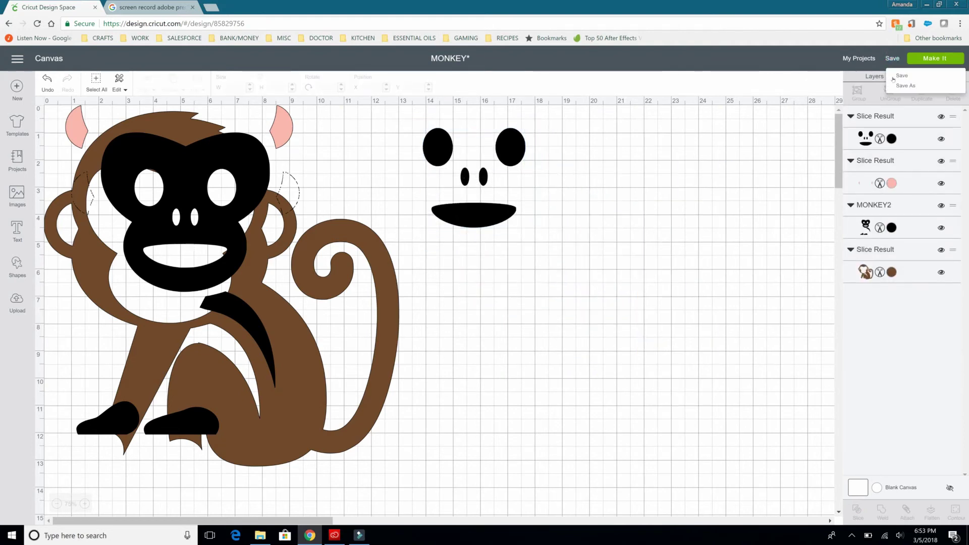
click(899, 77)
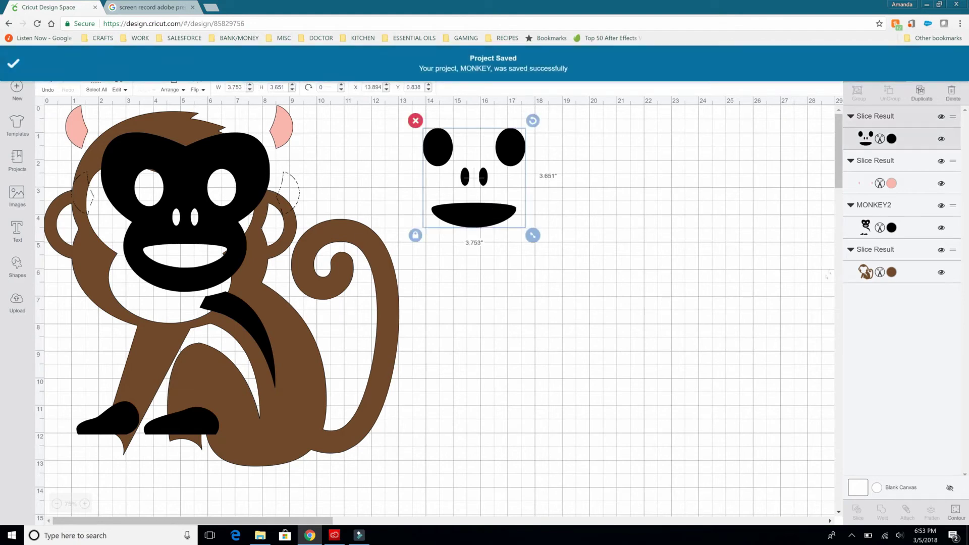
click(891, 138)
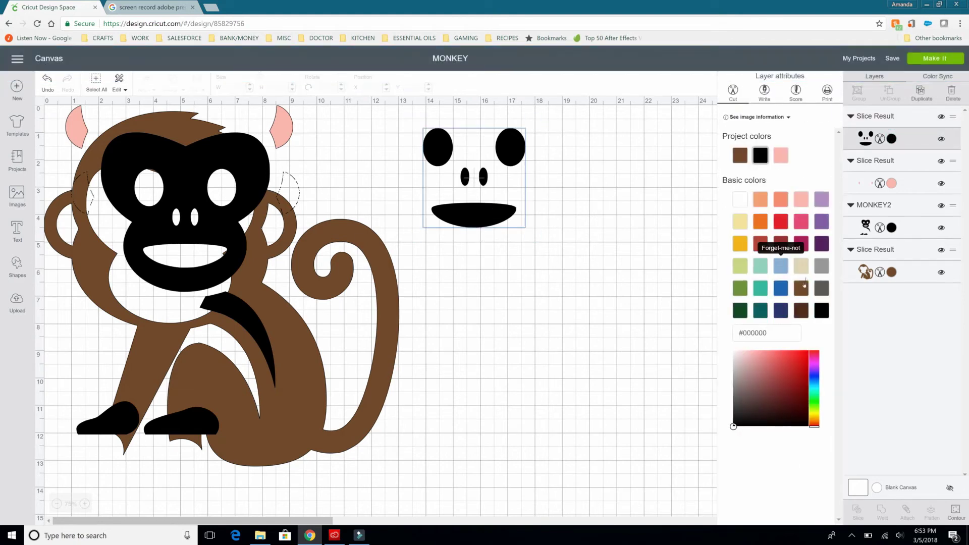
click(803, 311)
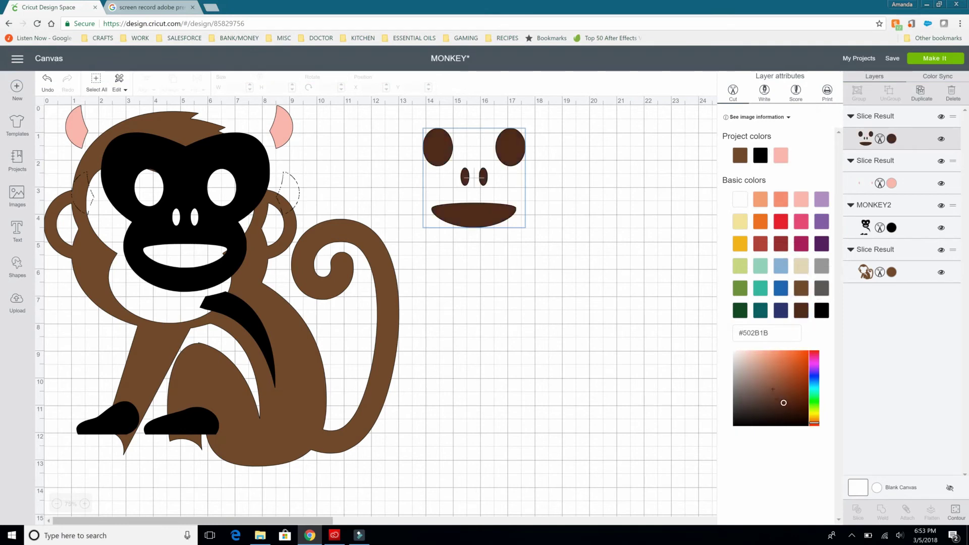
click(812, 424)
click(536, 376)
Move the black face-and-feet layer off the monkey to empty canvas and place the facial features over the monkey's face opening.
drag(219, 192, 580, 248)
drag(458, 221, 128, 277)
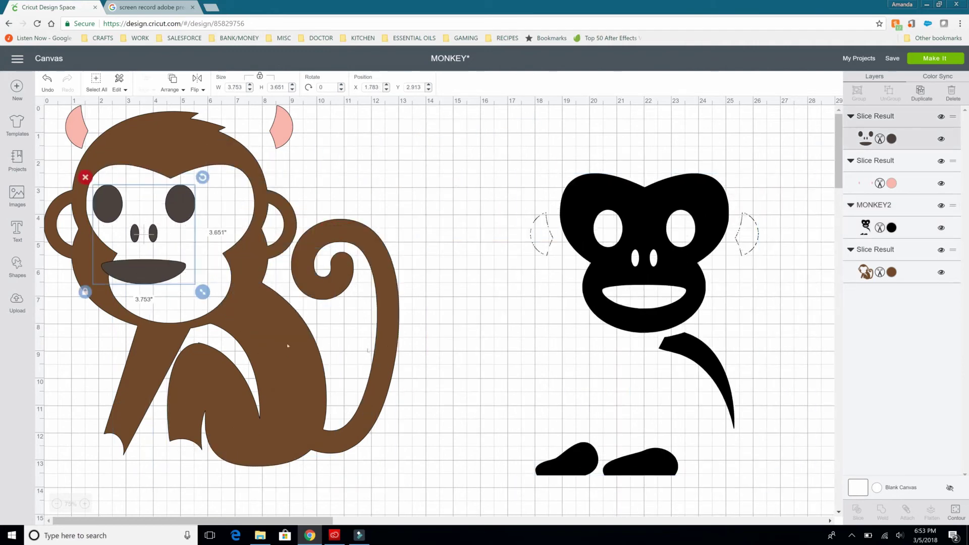
drag(272, 356, 261, 363)
drag(642, 350, 624, 325)
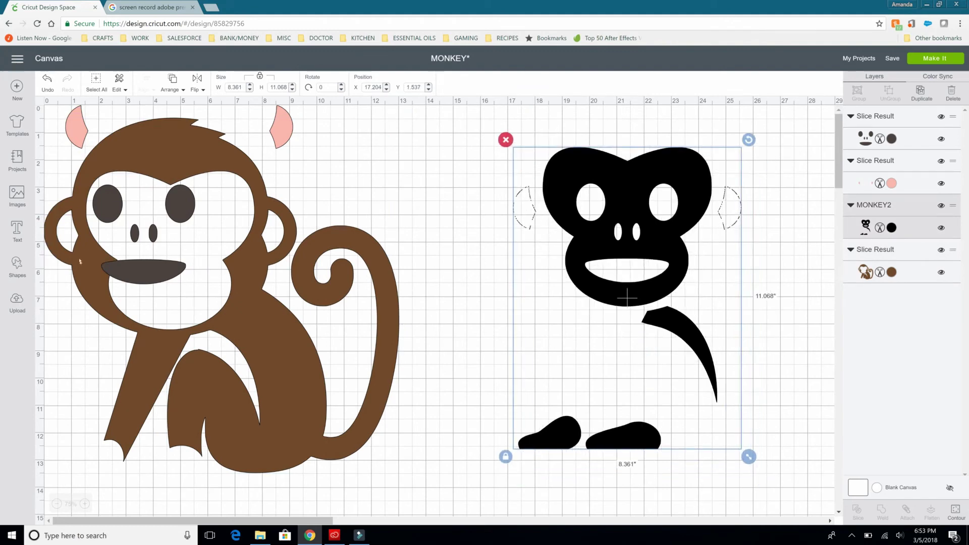
Insert a square about 3.1 inches wide and cover the black layer's left ear outline with it.
click(17, 265)
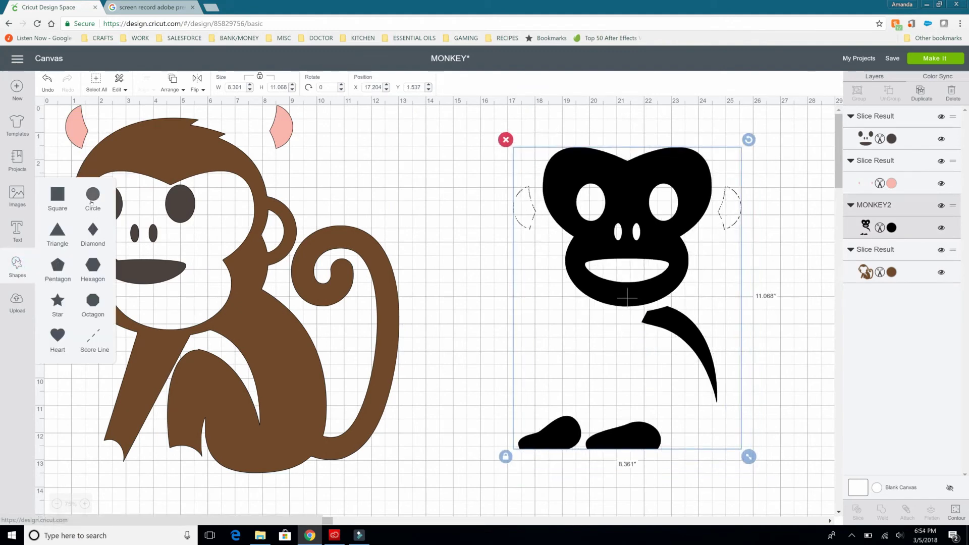
click(63, 200)
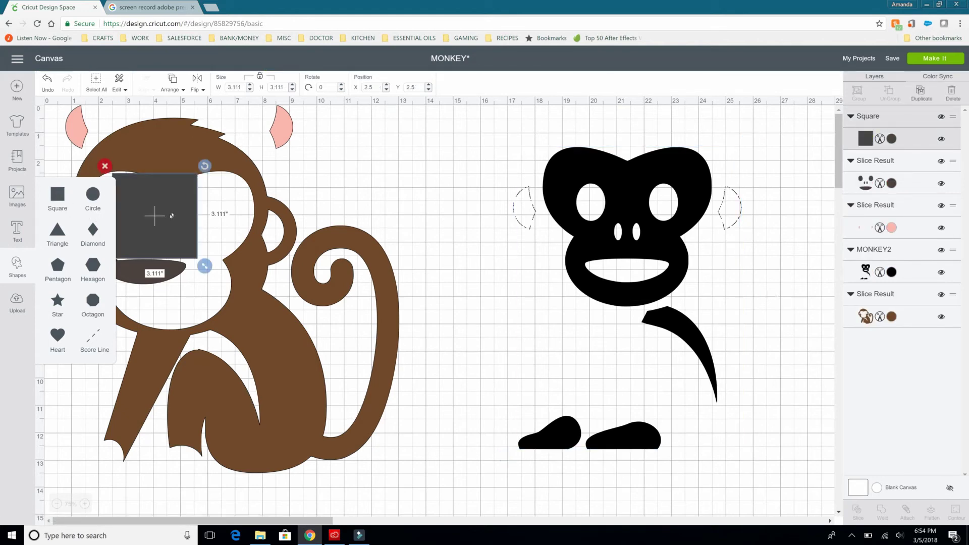
drag(378, 206, 477, 200)
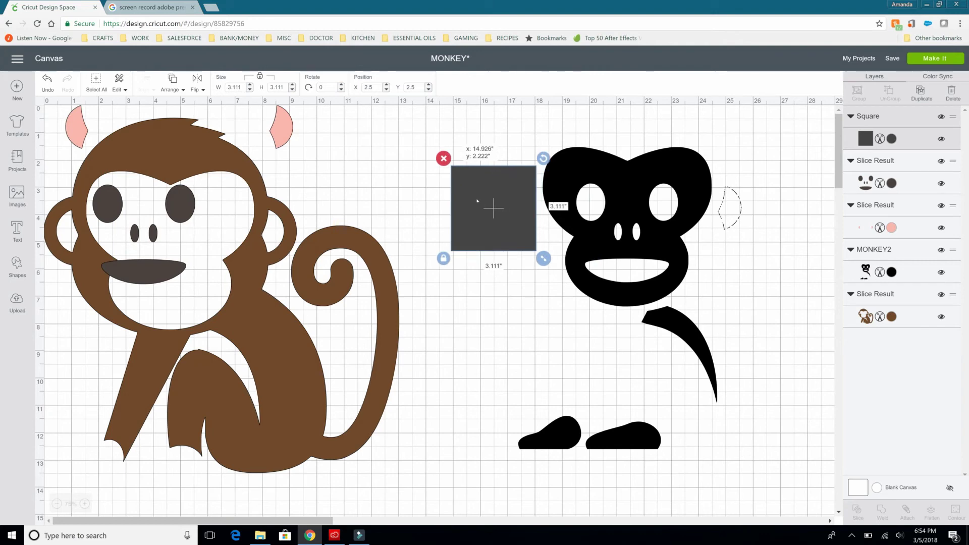
Slice the square against the black layer and delete the leftover square and left ear outline pieces.
click(605, 191)
click(857, 512)
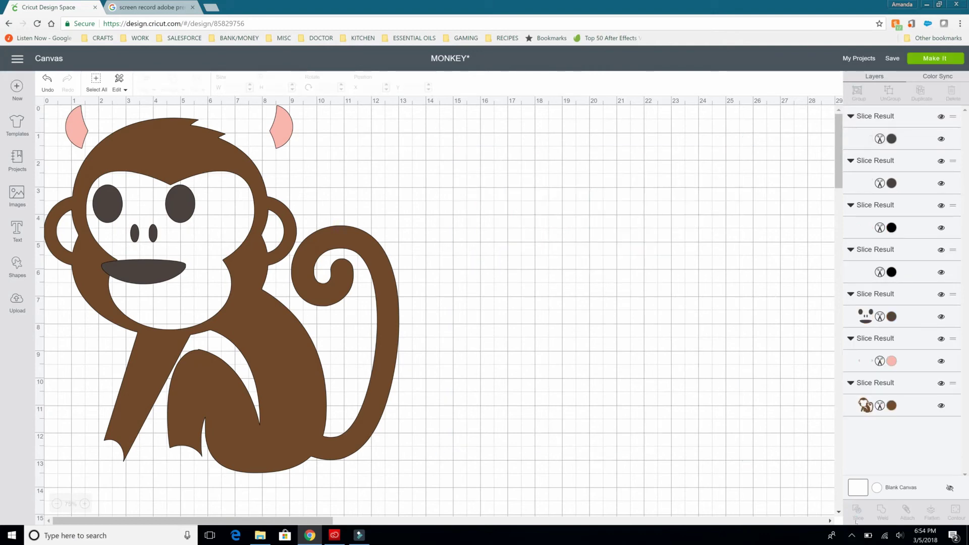
drag(464, 246, 409, 214)
click(506, 208)
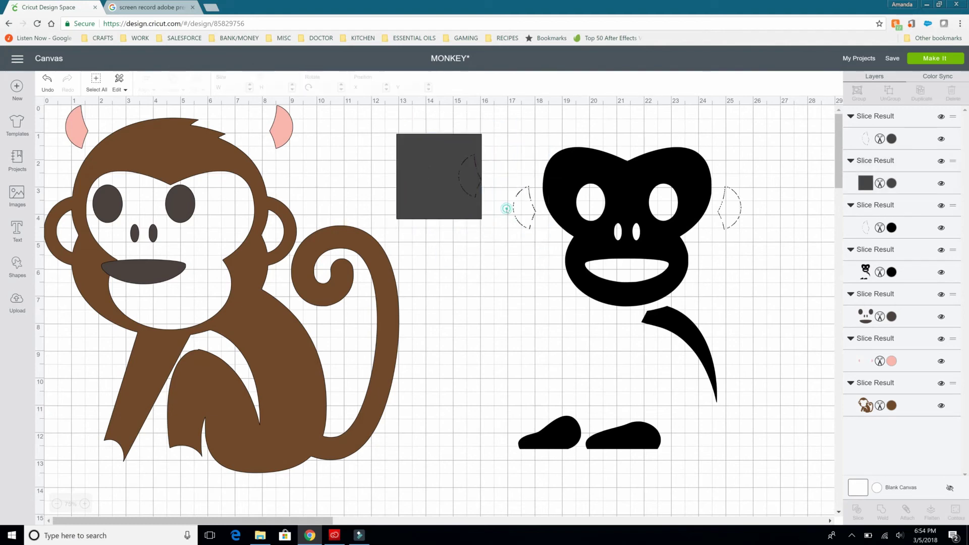
click(528, 209)
click(447, 184)
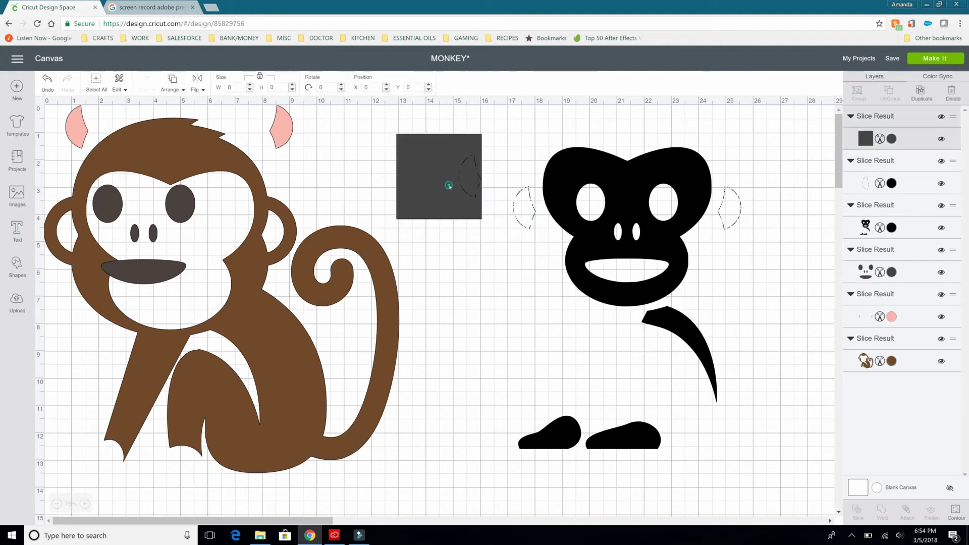
key(Delete)
click(520, 201)
key(Delete)
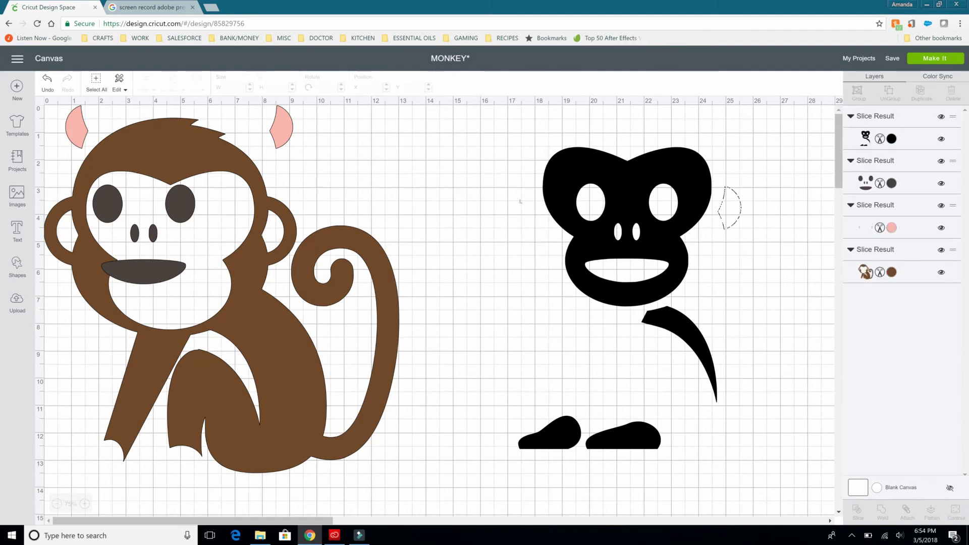
Insert another square and place it, slightly rotated, over the black layer's right ear outline.
click(15, 267)
click(57, 194)
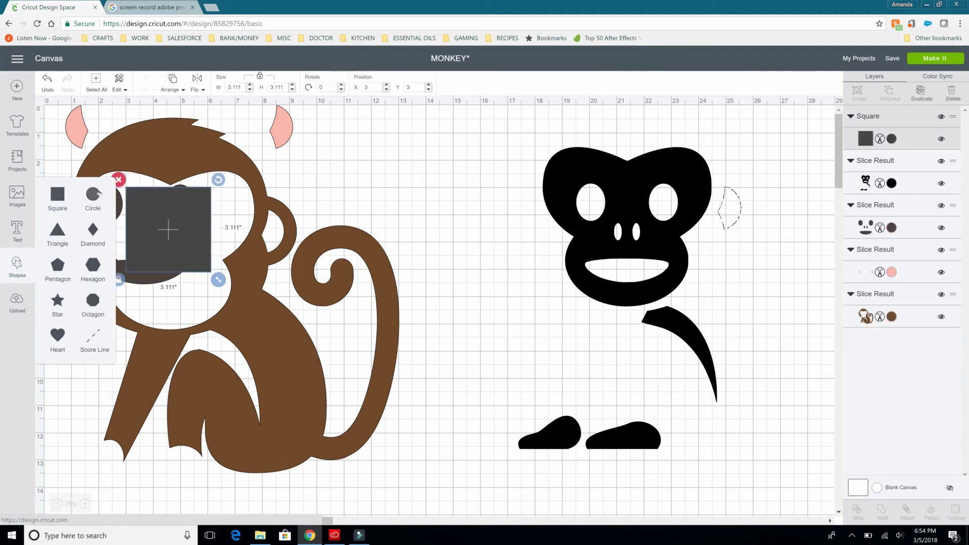
drag(204, 194, 826, 165)
Slice the tilted square against the black layer, move the layer aside and delete the leftover right ear pieces.
click(586, 219)
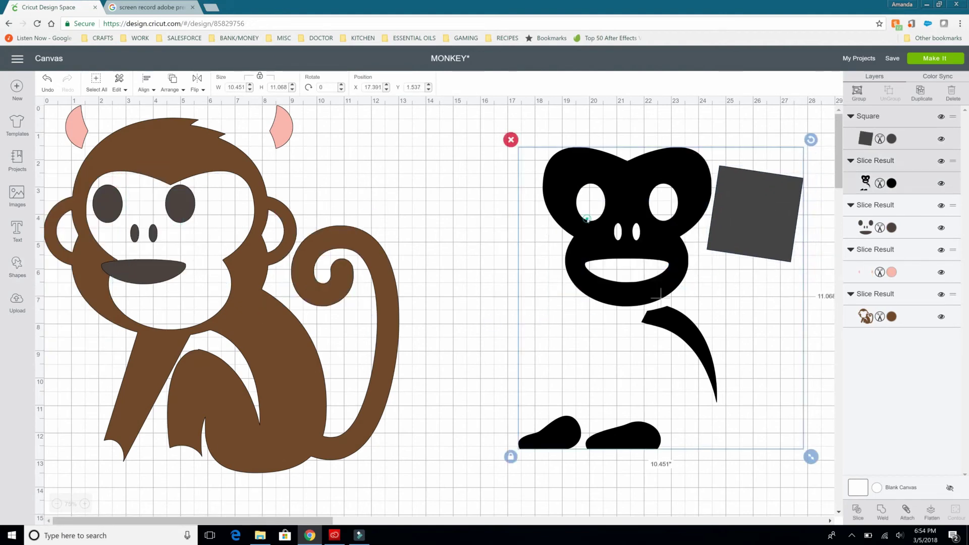
click(858, 510)
click(638, 253)
drag(638, 254, 535, 241)
click(741, 320)
drag(749, 248, 757, 298)
key(Delete)
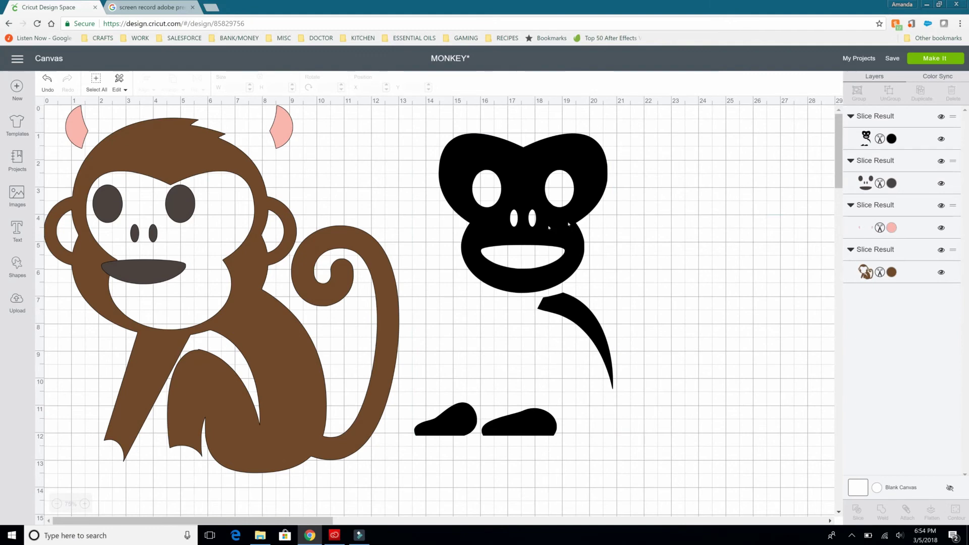
Recolour the black face, belly and feet layer pale cream yellow.
click(520, 222)
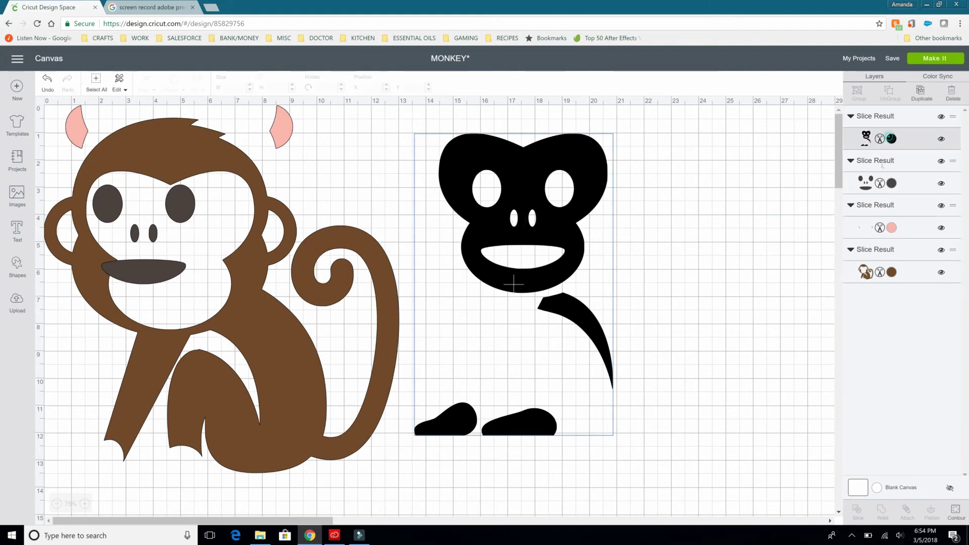
click(890, 138)
click(740, 221)
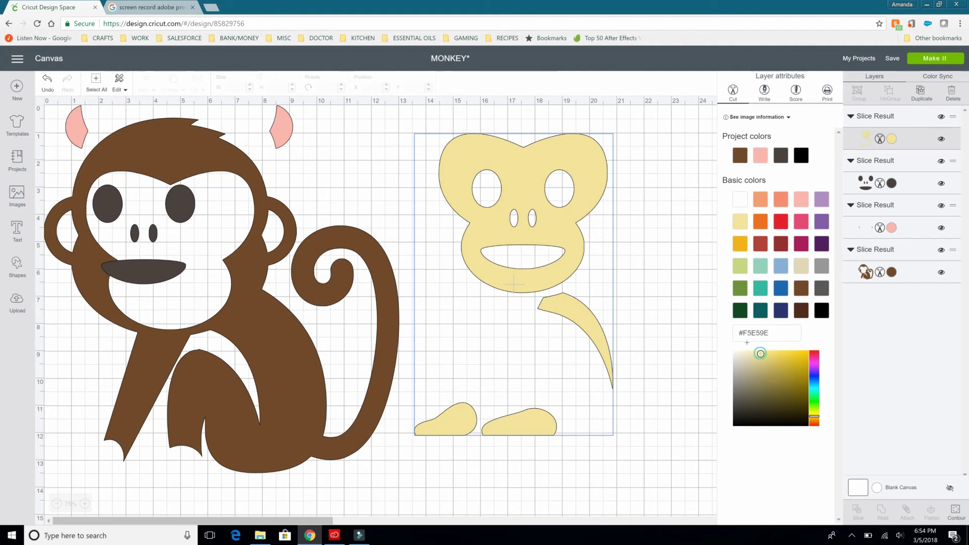
click(655, 270)
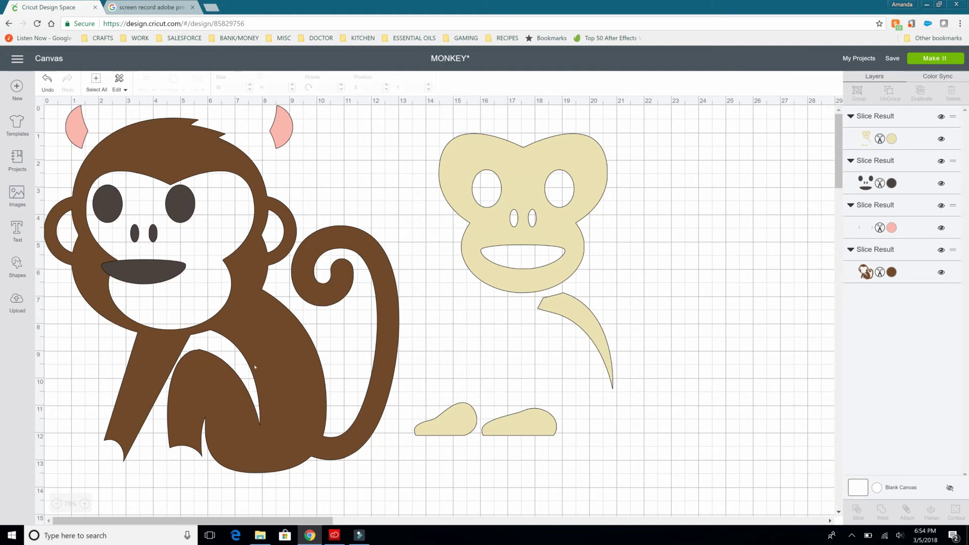
Move the brown monkey body to the cream layer and fit the cream face, belly and feet into its openings.
drag(279, 361, 655, 362)
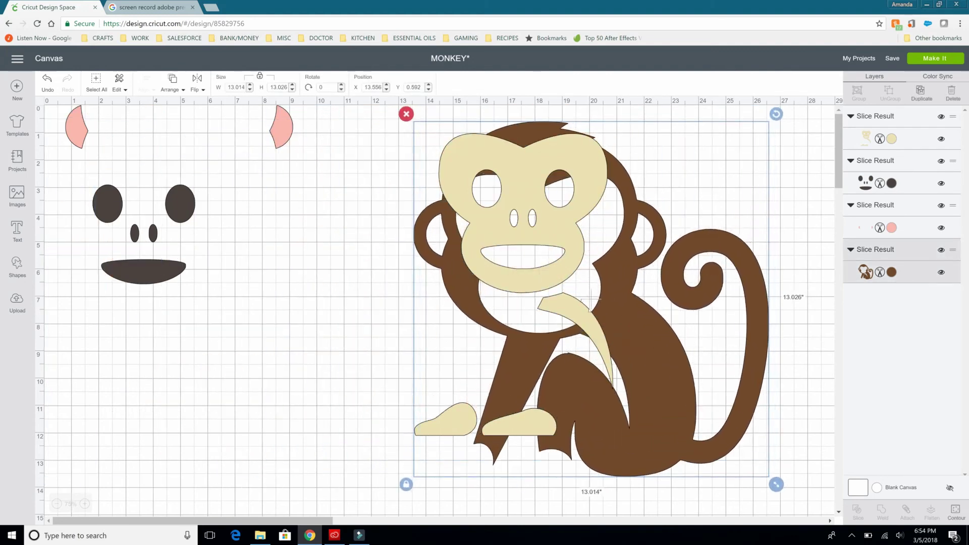
click(538, 225)
drag(520, 195, 537, 235)
click(331, 335)
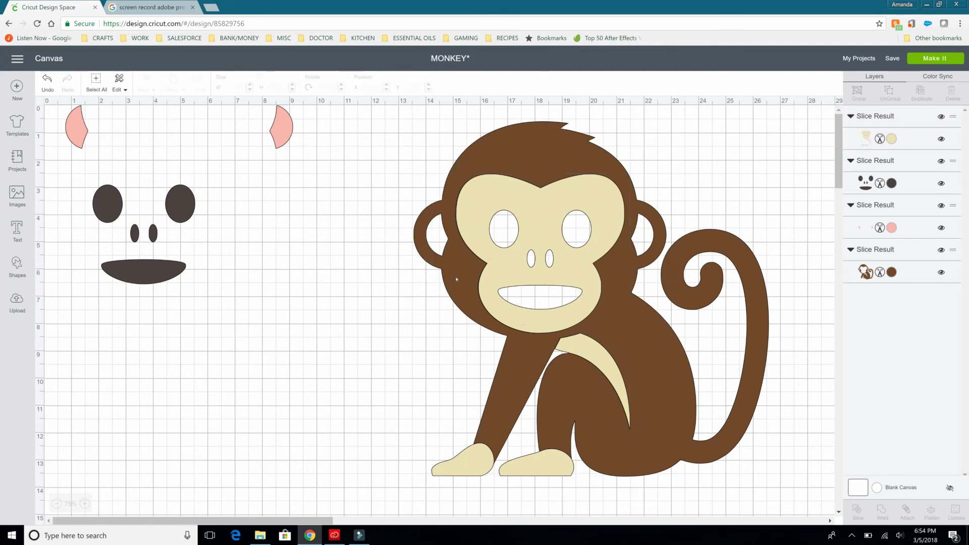
click(456, 279)
click(515, 137)
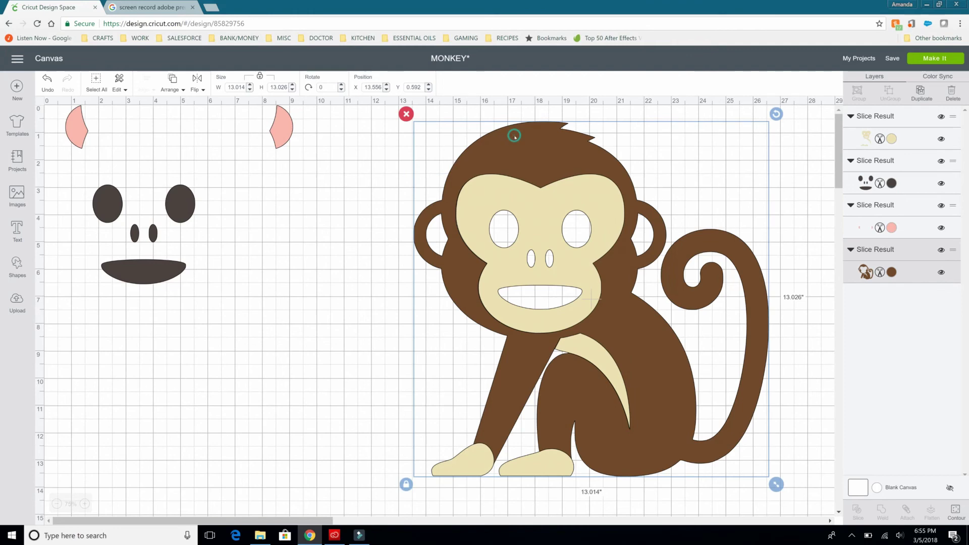
drag(511, 136, 513, 137)
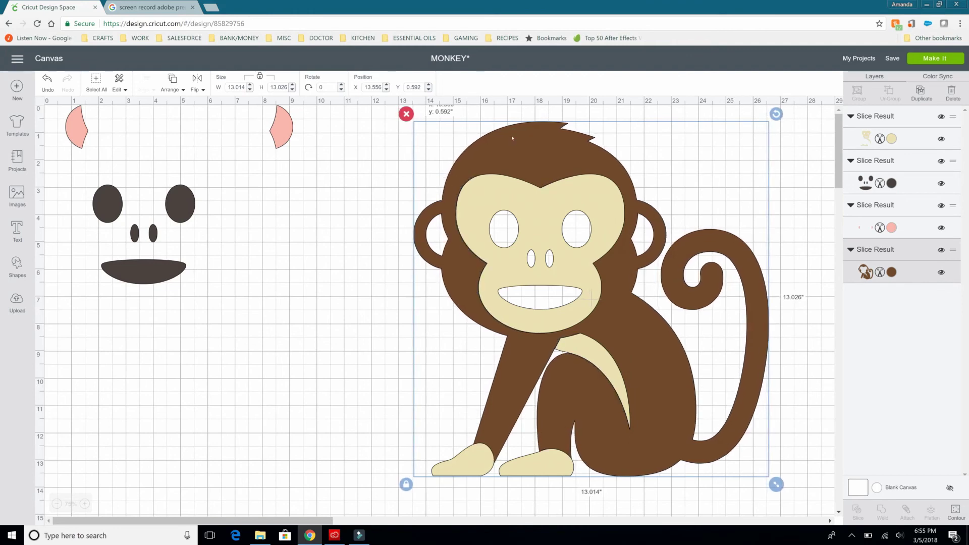
click(336, 330)
Move the facial features layer forward and fit it into the eye, nostril and mouth openings of the cream face.
click(140, 270)
drag(140, 270, 296, 301)
right_click(302, 268)
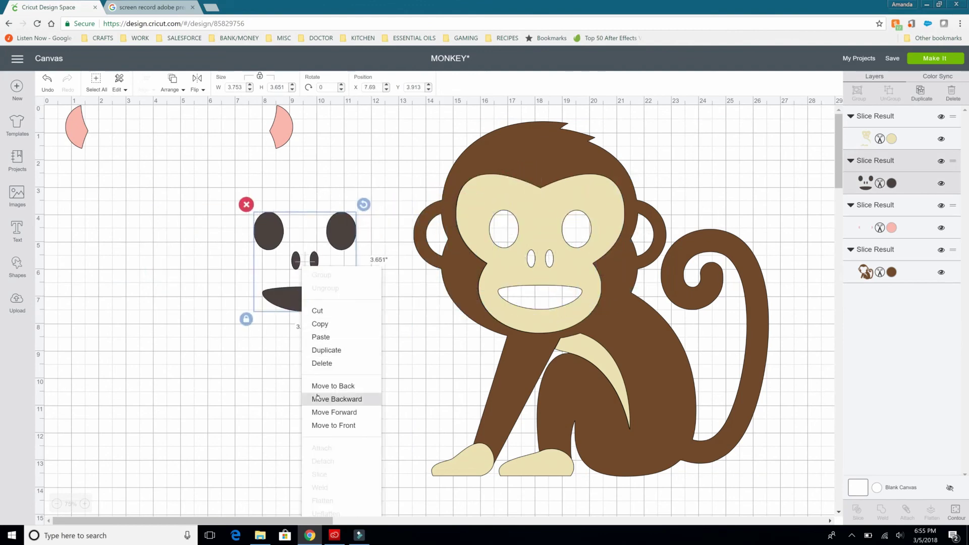
click(334, 412)
drag(293, 290, 552, 298)
click(386, 335)
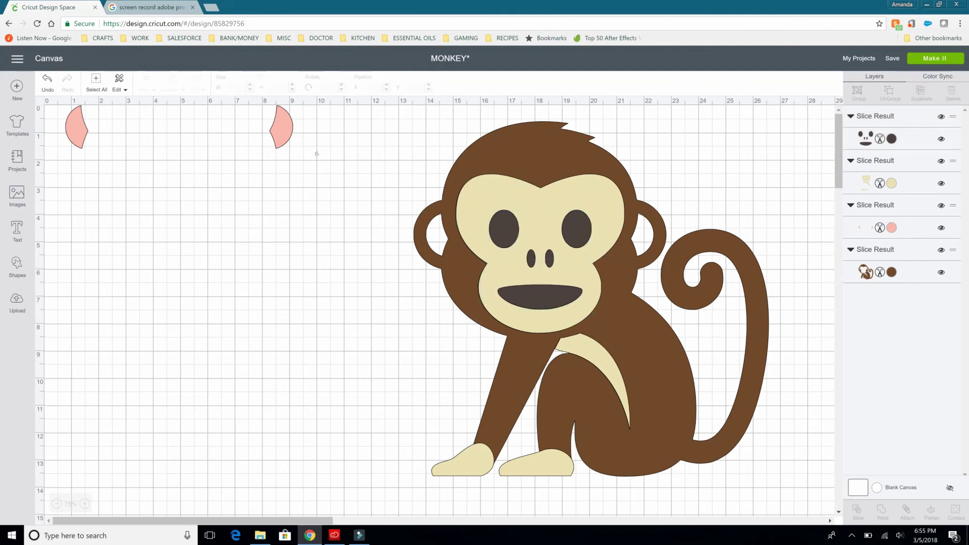
Bring the pink inner-ear pieces to the front and fit them inside the monkey's ears.
click(284, 132)
drag(196, 129, 234, 244)
right_click(318, 246)
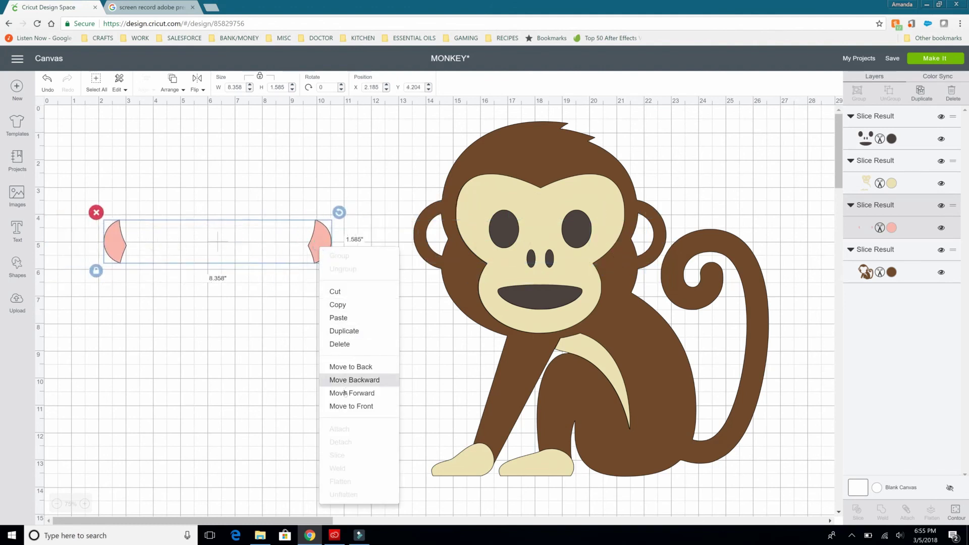
click(348, 406)
drag(320, 244, 643, 239)
click(388, 343)
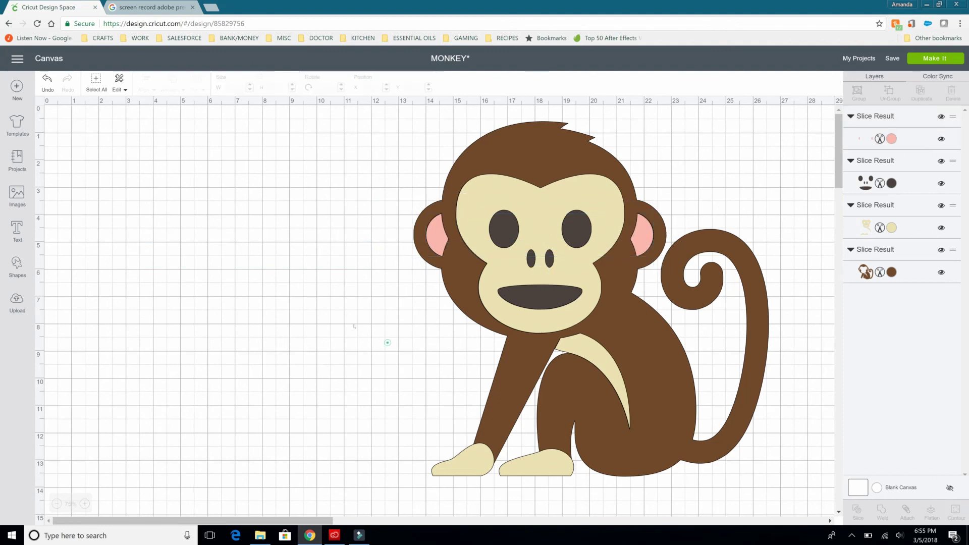
Group all the monkey layers and scale the group down to about 8.5 by 8.5 inches.
key(ctrl+a)
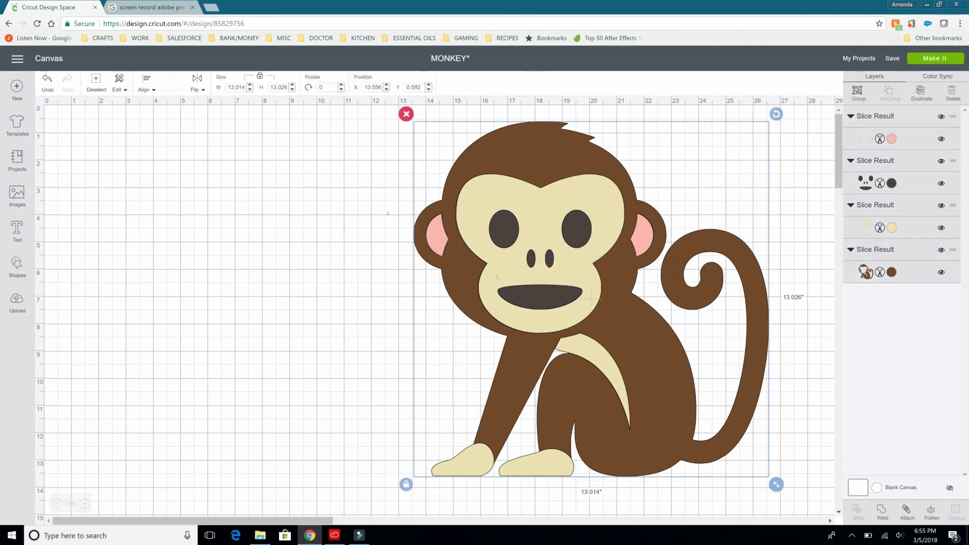
click(860, 93)
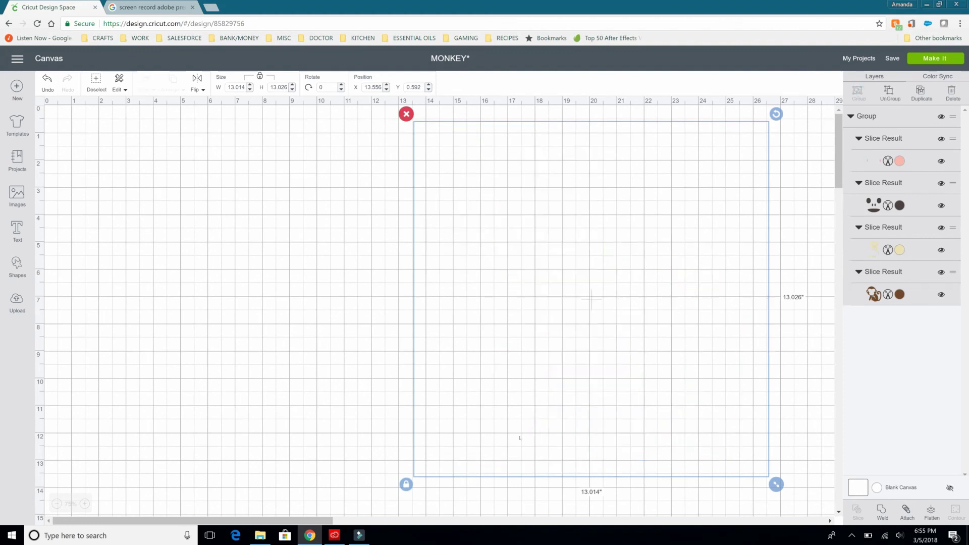
drag(776, 484, 637, 361)
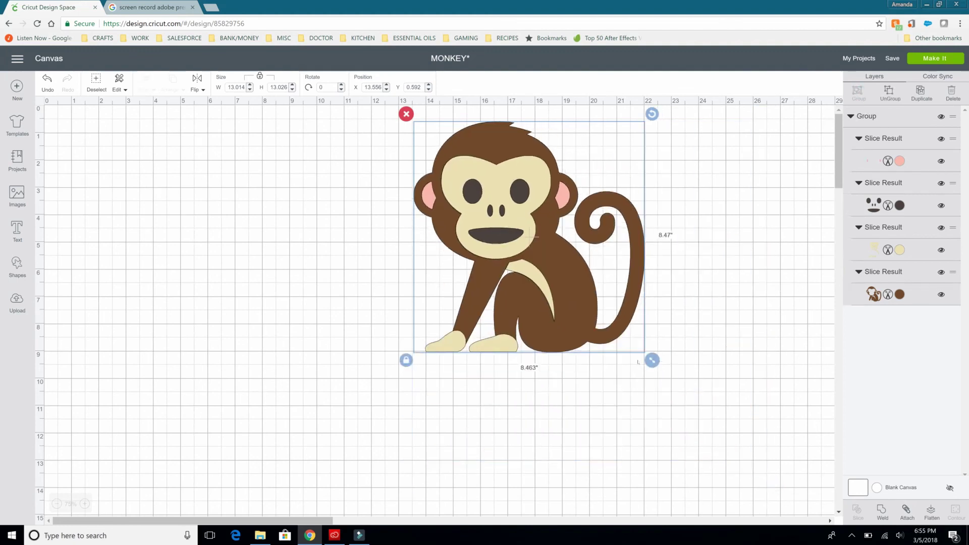
Move the monkey group toward the canvas's upper-left area, shrink it to about 5.6 inches wide and save the project.
click(84, 503)
drag(731, 326, 389, 330)
drag(509, 448, 395, 346)
click(468, 314)
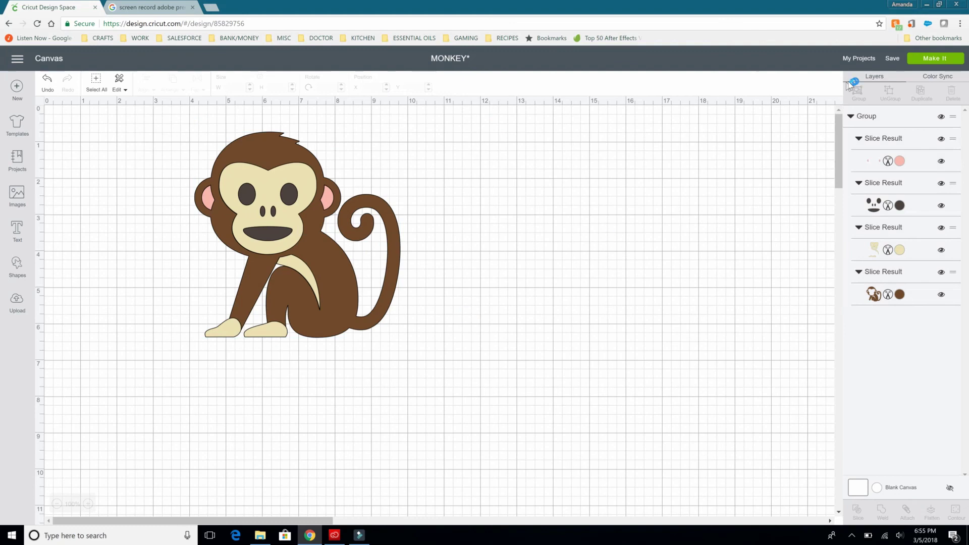
click(890, 59)
click(895, 75)
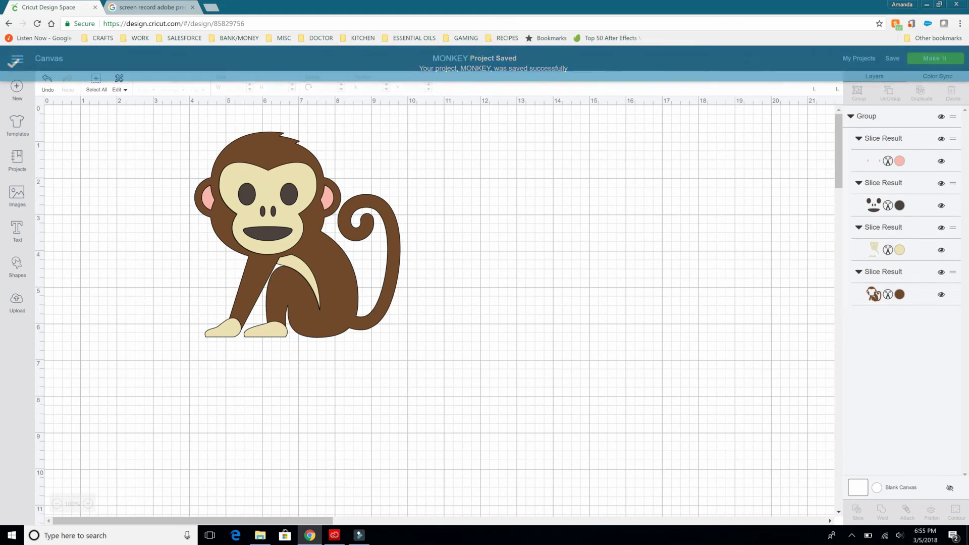
Prepare the project for cutting and review the separate mats for the pink, dark, brown and cream layers.
click(943, 57)
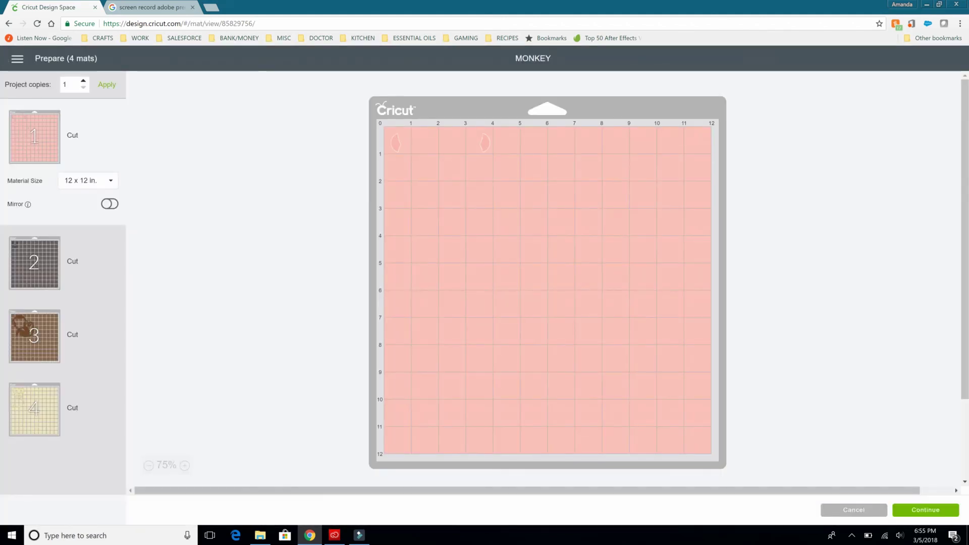
click(48, 273)
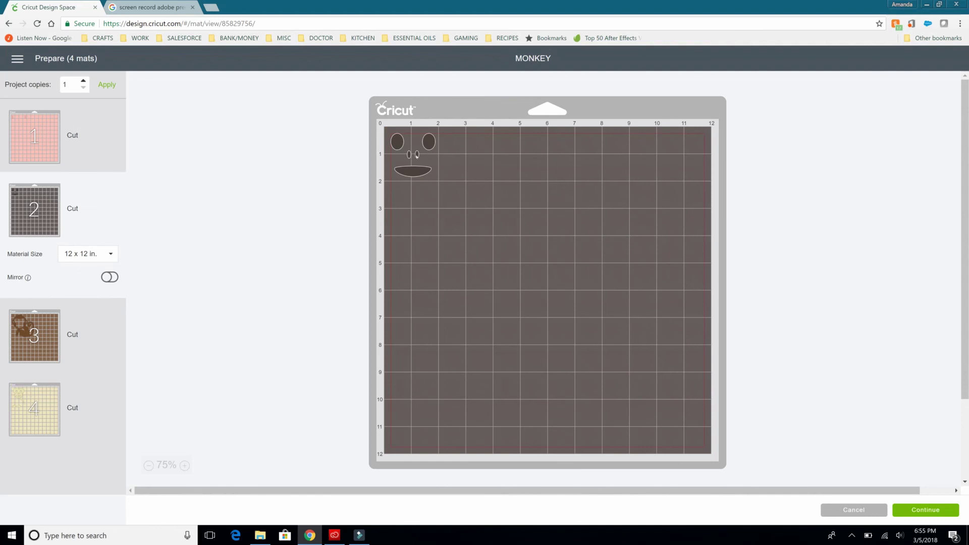
click(11, 309)
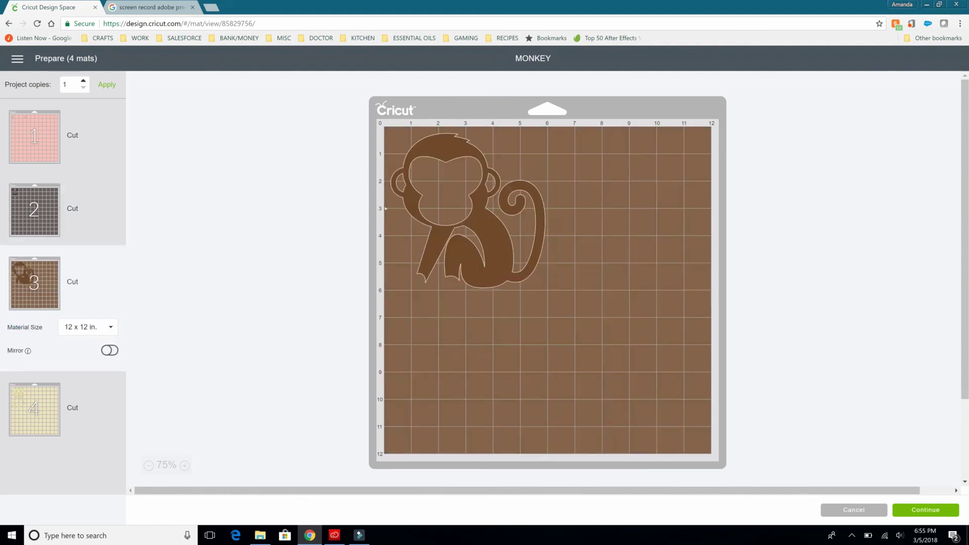
click(34, 408)
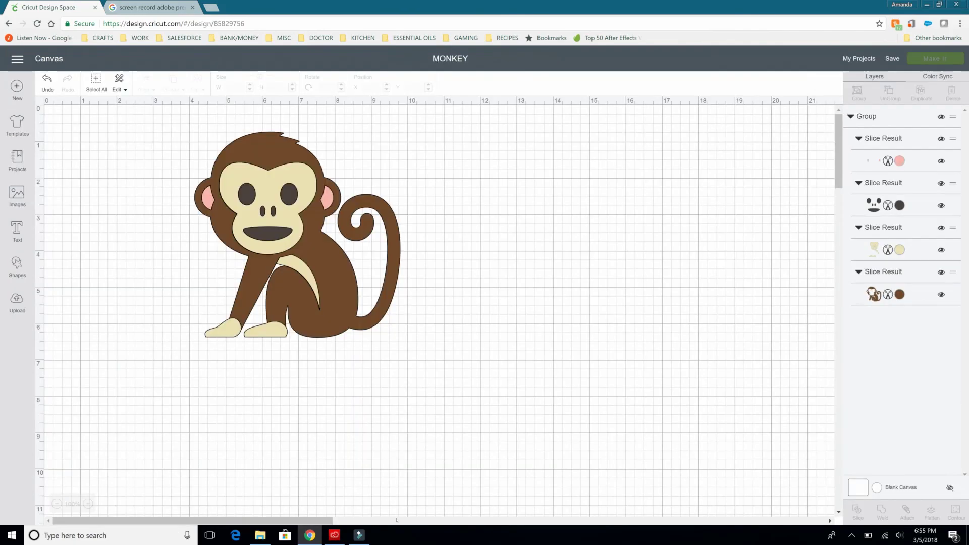
click(359, 535)
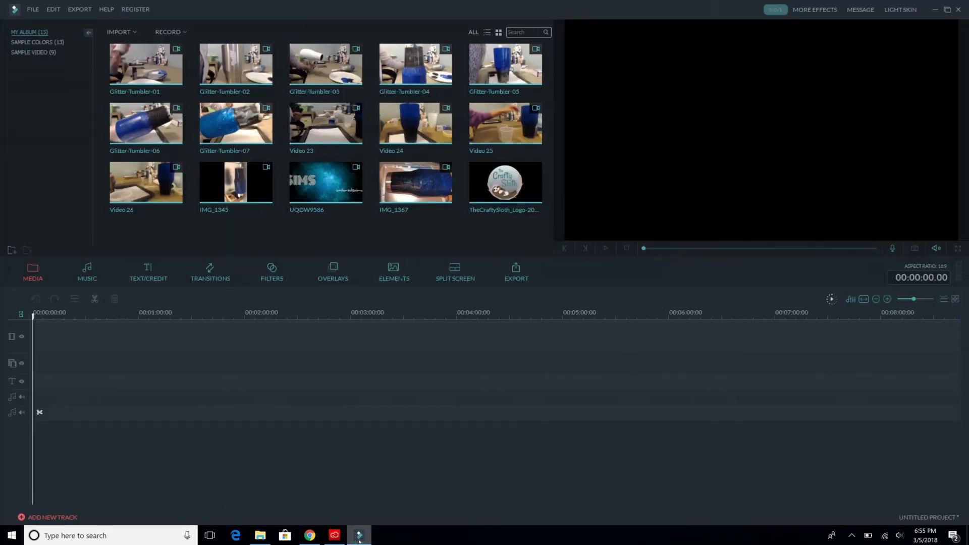